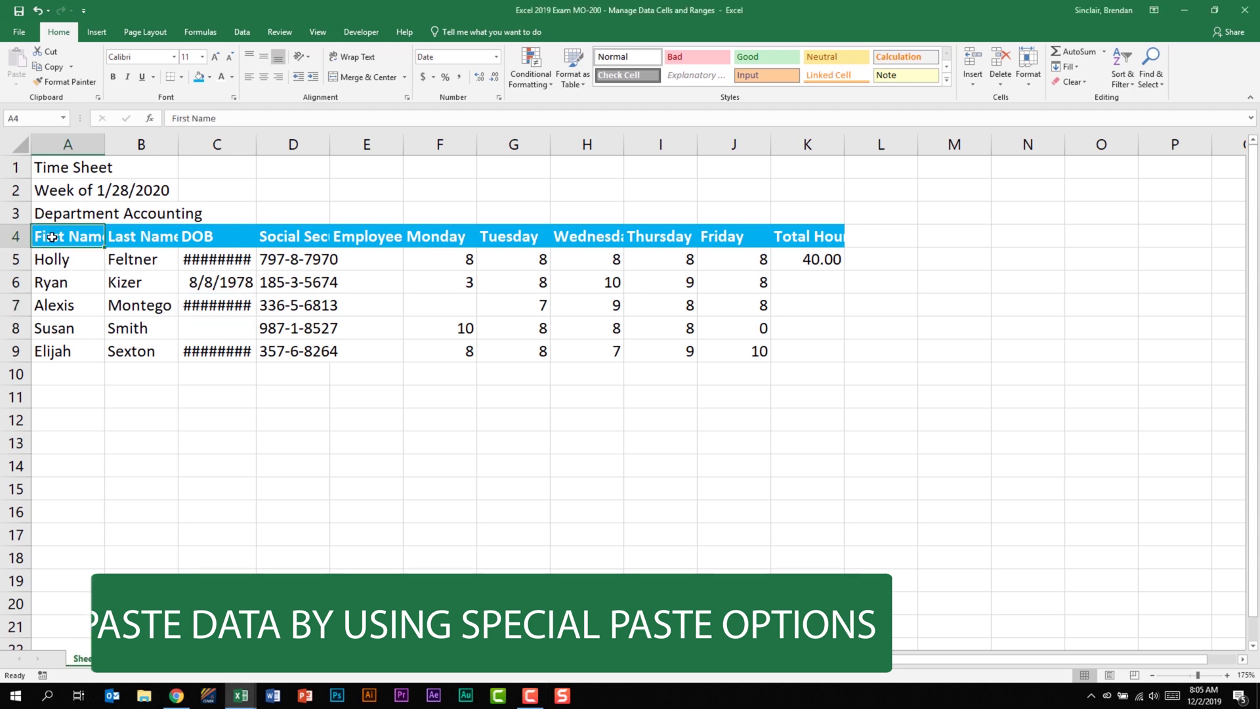
Step: Copy the Time Sheet table A4:K9 and show the available paste options
left_click_drag(58, 242, 744, 339)
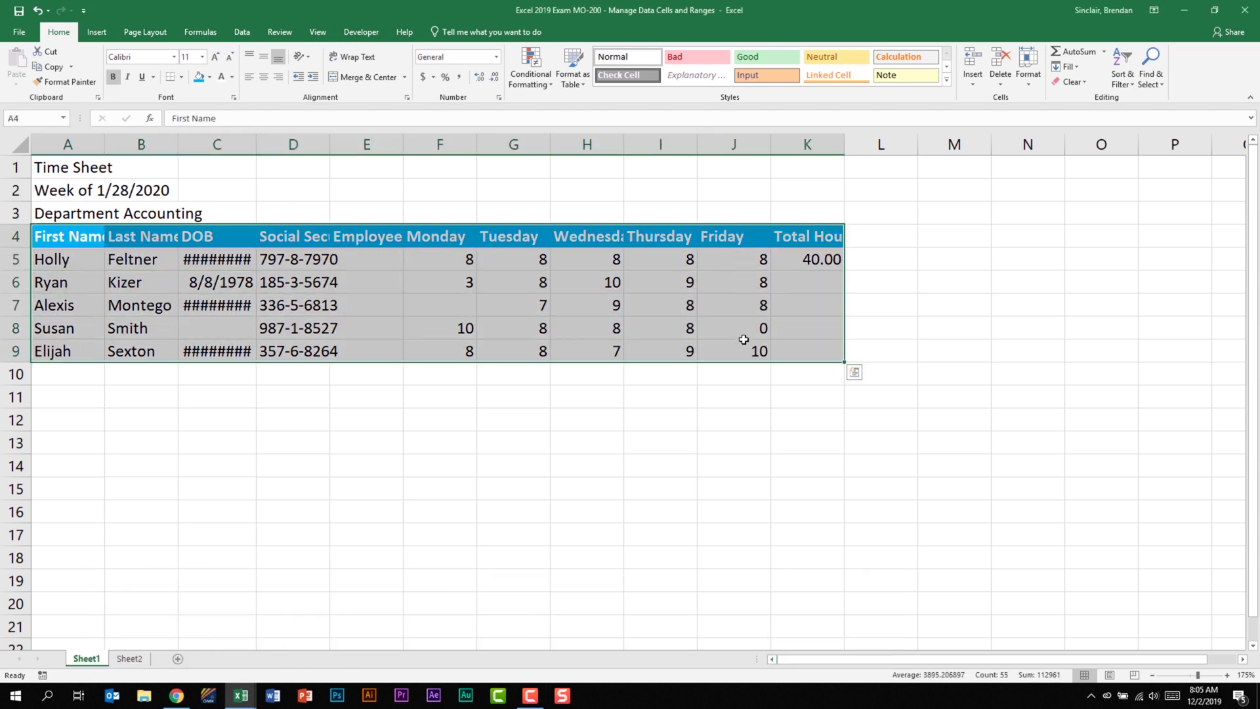
key("ctrl+c")
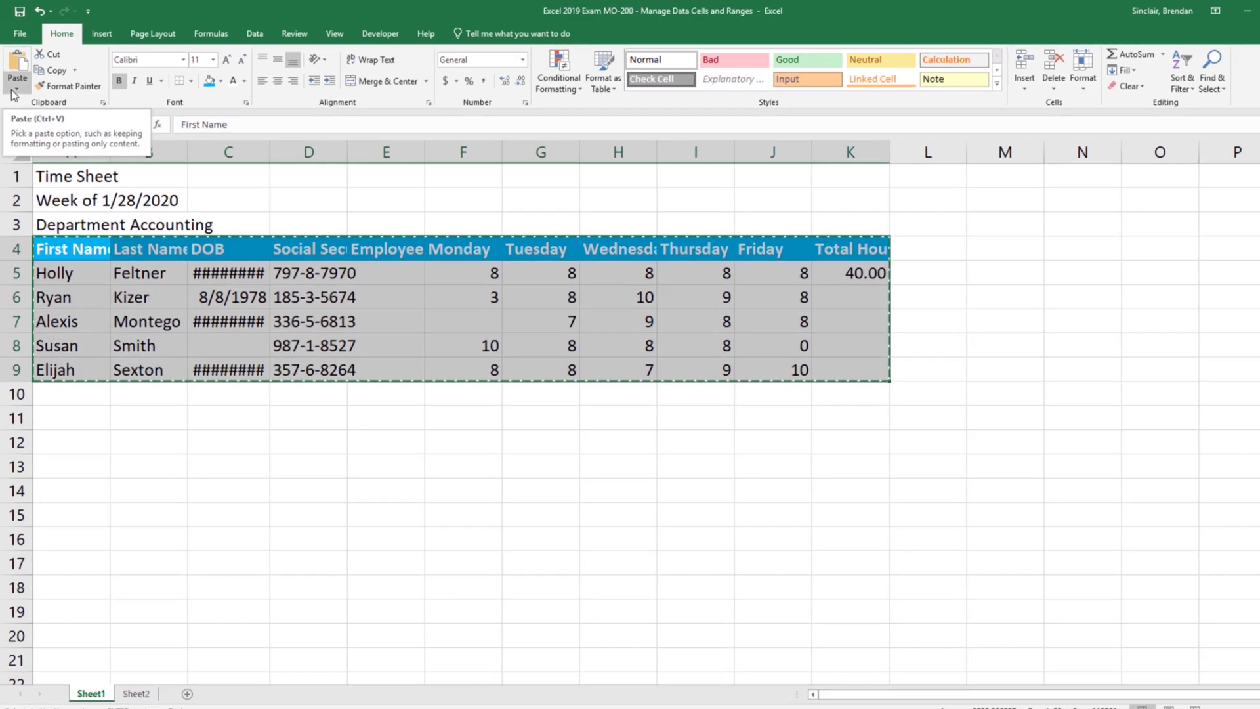
left_click(13, 90)
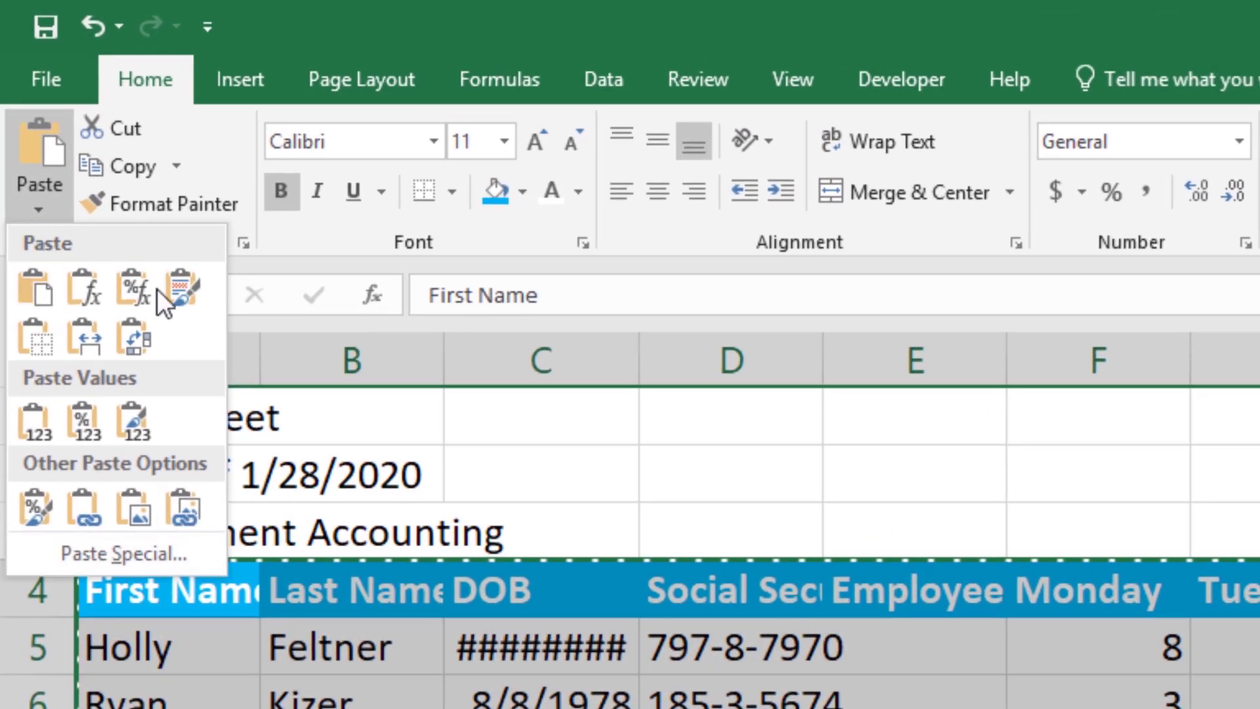
key("Escape")
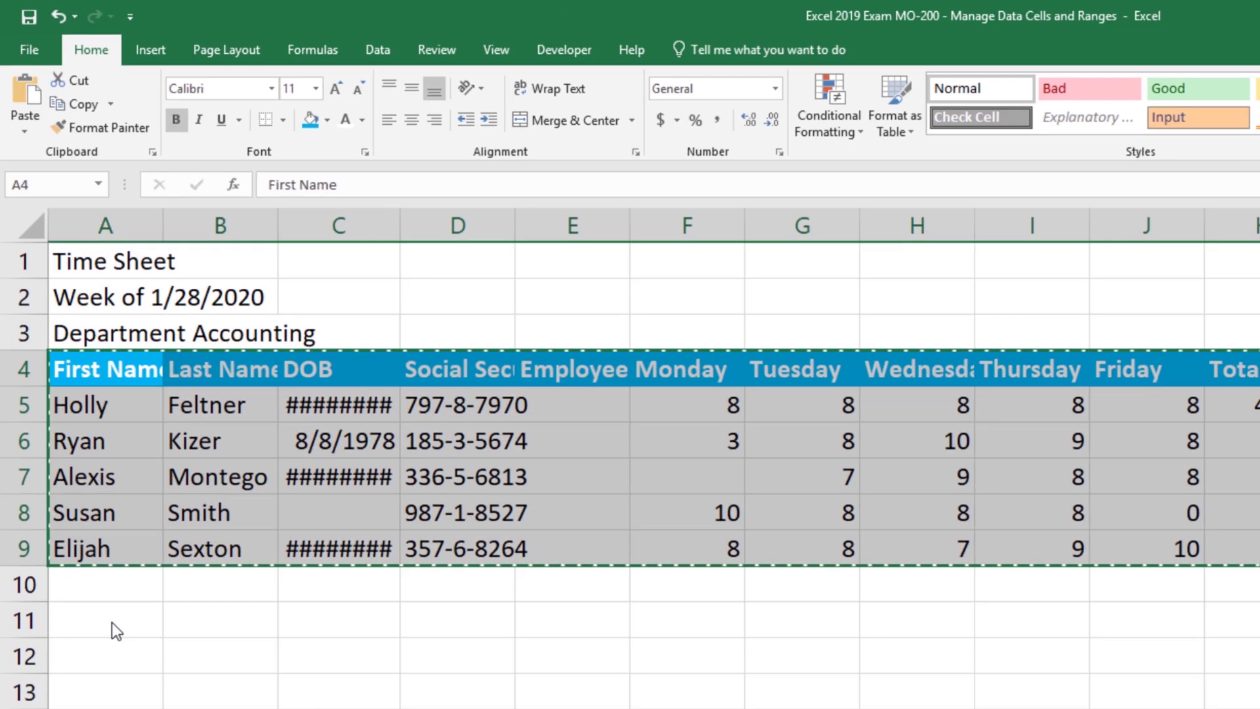
right_click(111, 623)
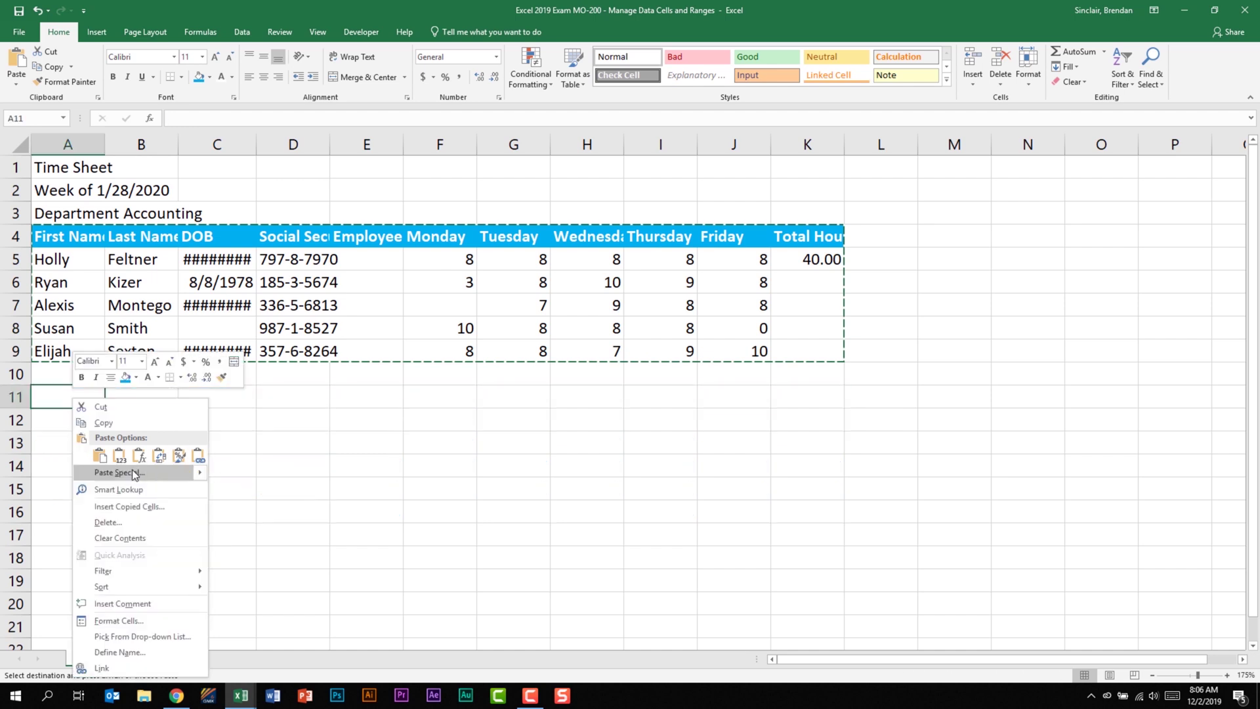
mouse_move(202, 474)
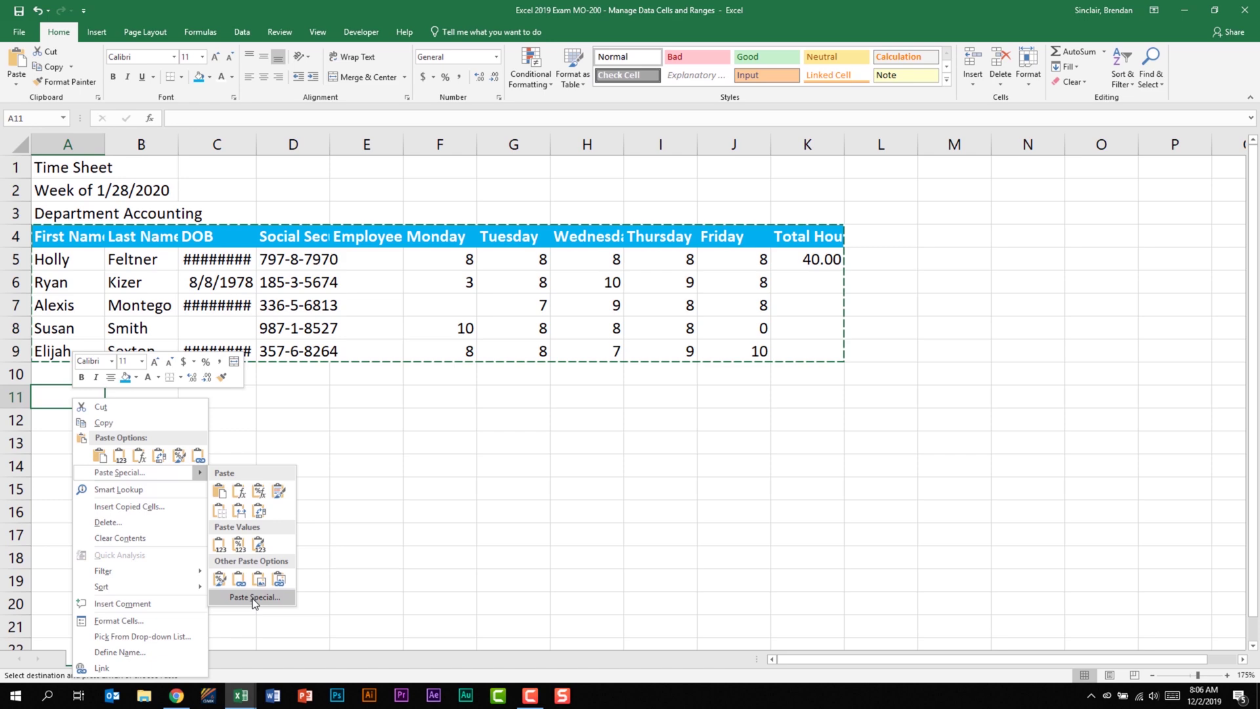
left_click(218, 598)
left_click_drag(237, 464, 387, 214)
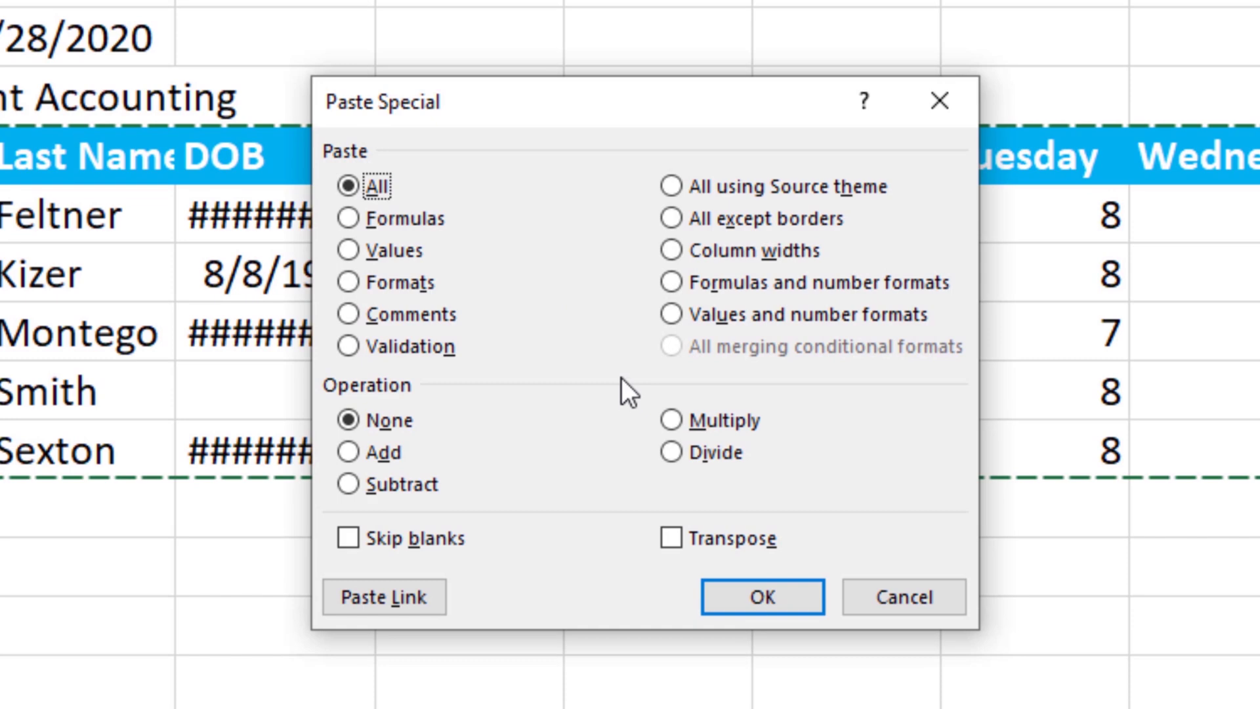
left_click(915, 600)
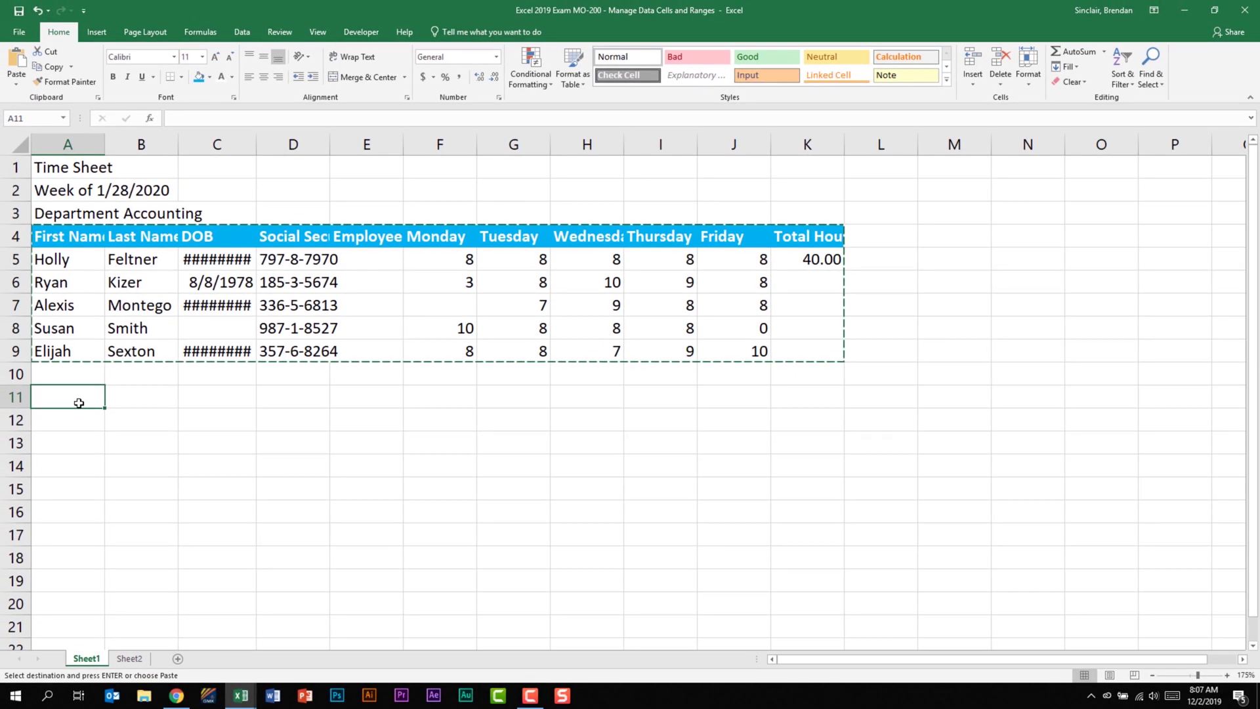
right_click(78, 403)
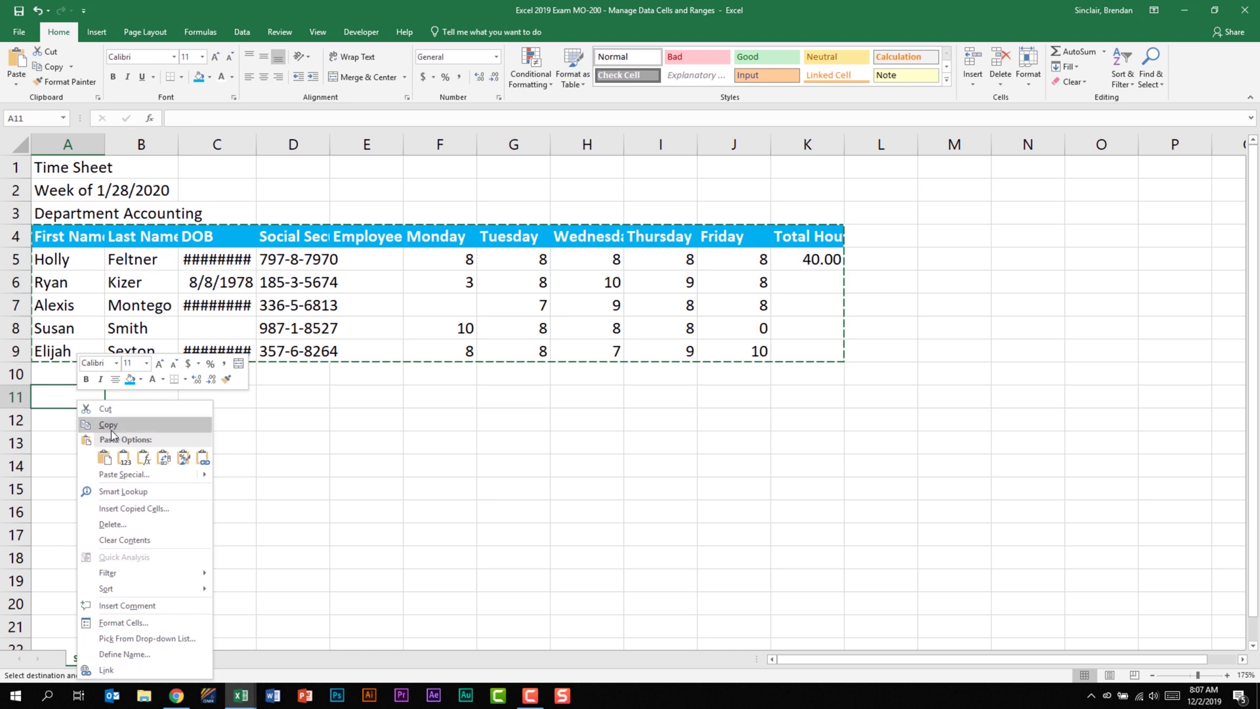
left_click(125, 458)
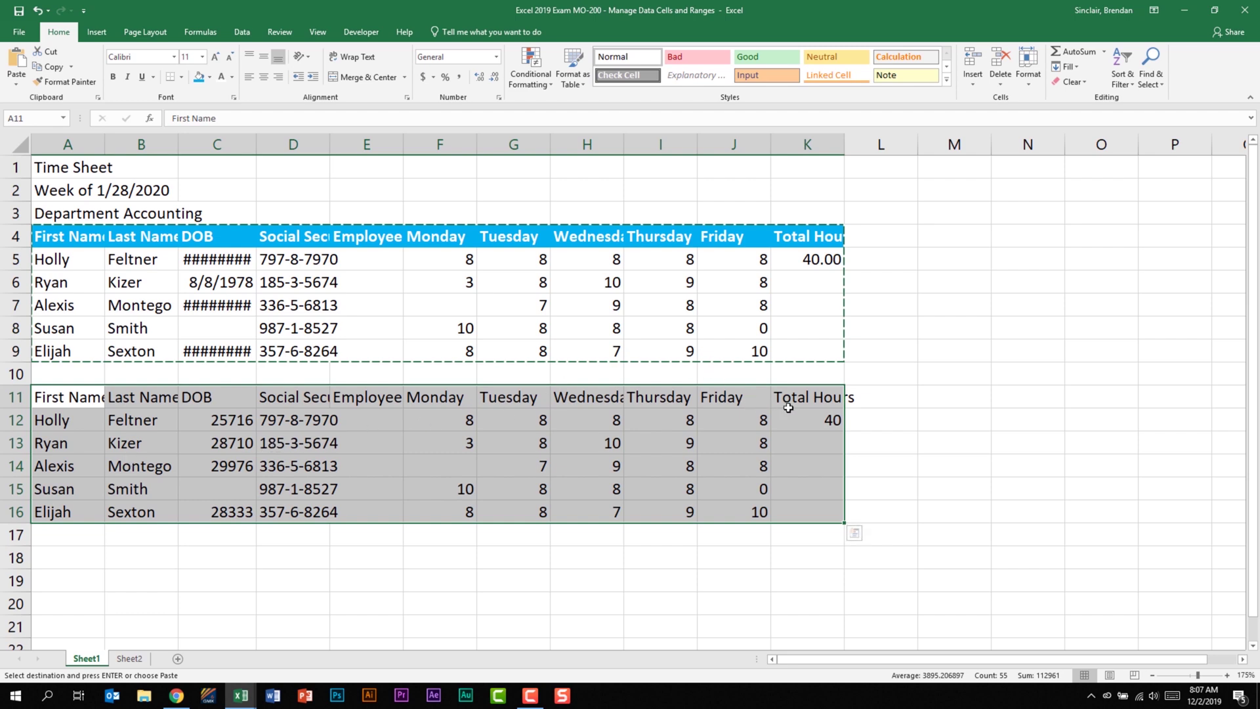
left_click(811, 419)
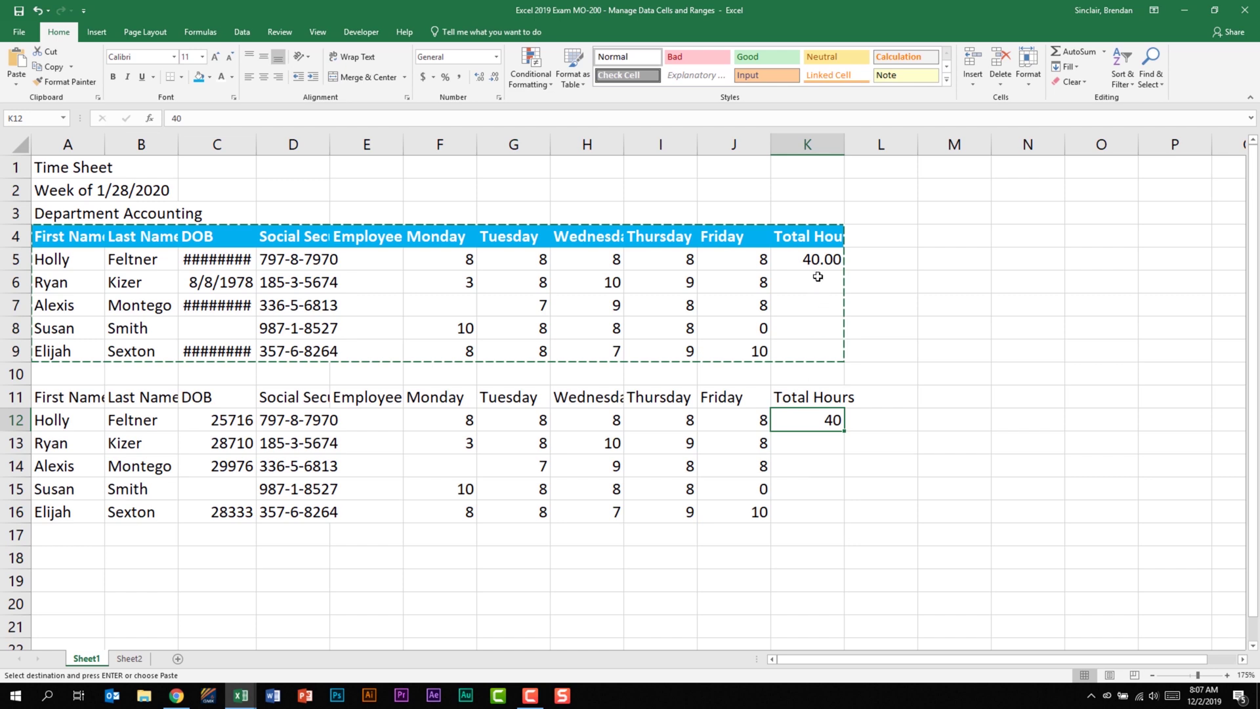
left_click(814, 257)
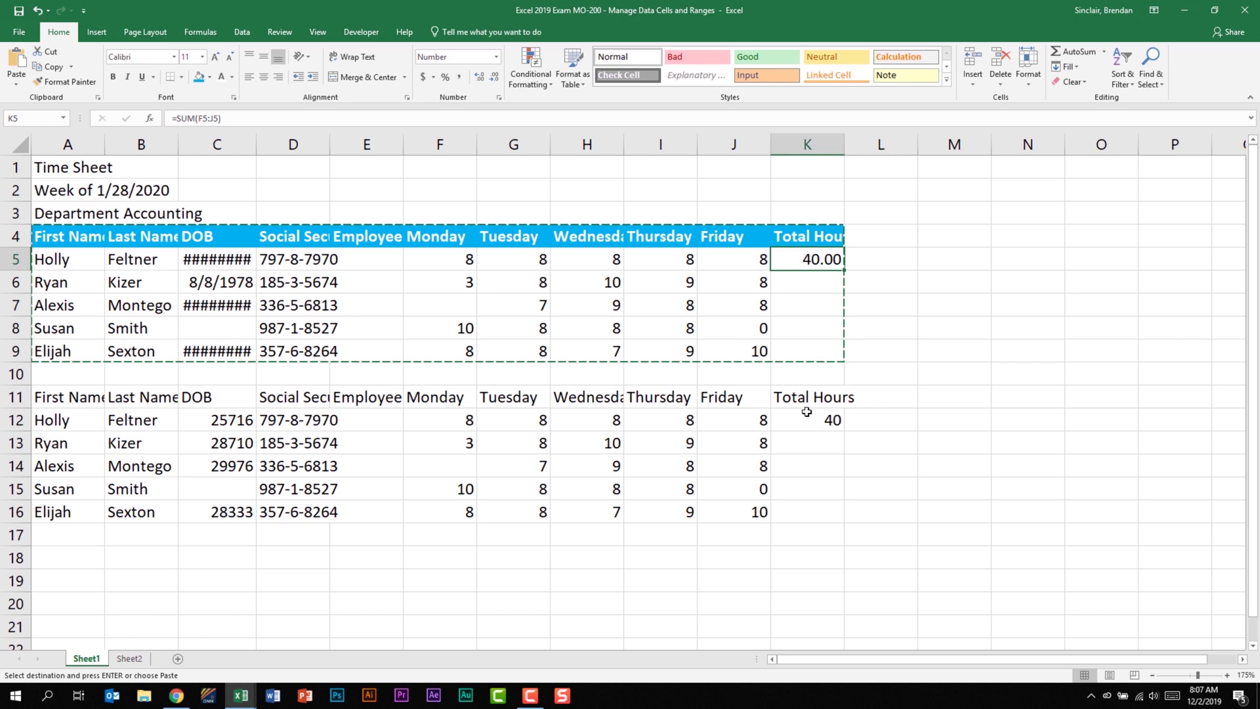
key("ctrl+z")
key("Escape")
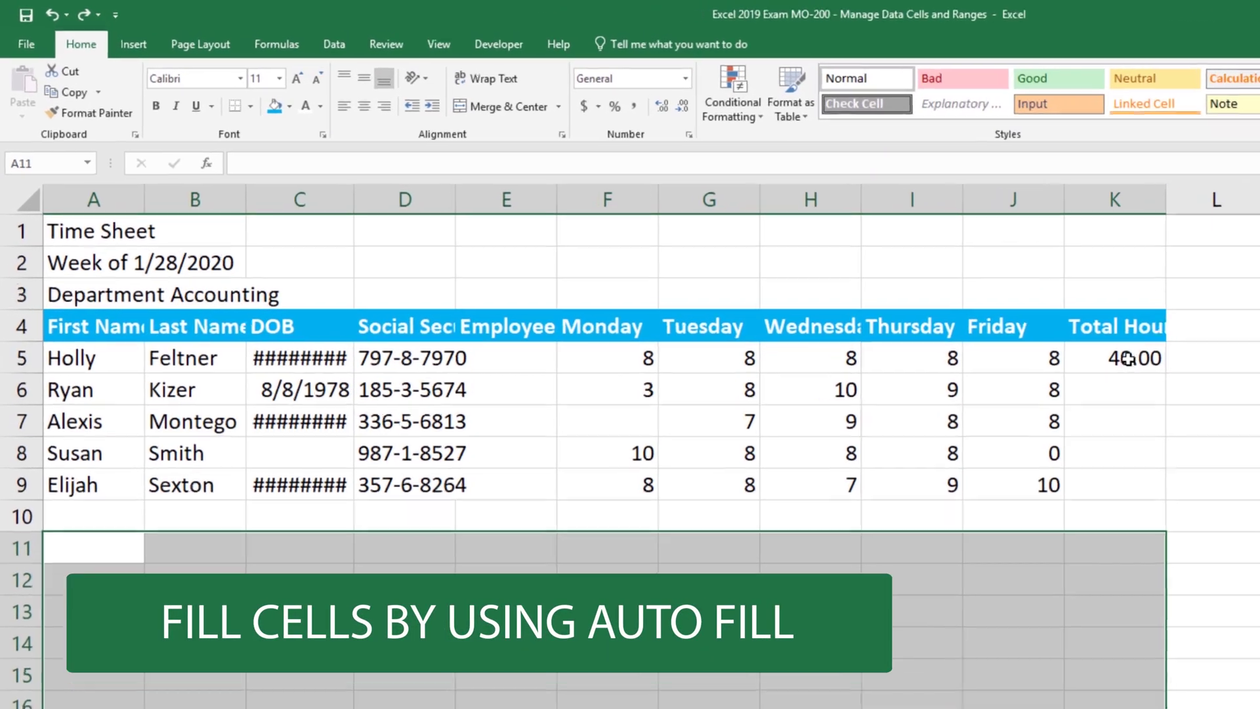
Step: Fill K5's SUM total down to K9 and check the filled formulas in K6 and K8
left_click(820, 256)
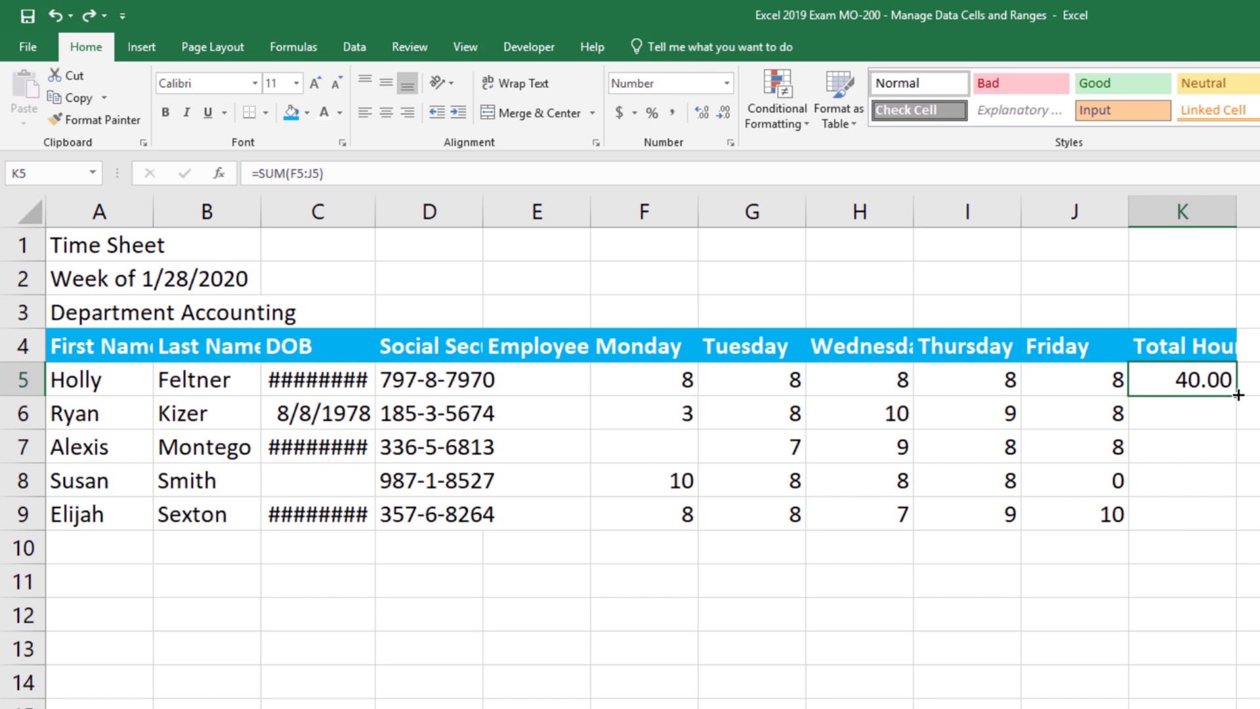
left_click_drag(1238, 394, 1235, 518)
left_click(1201, 382)
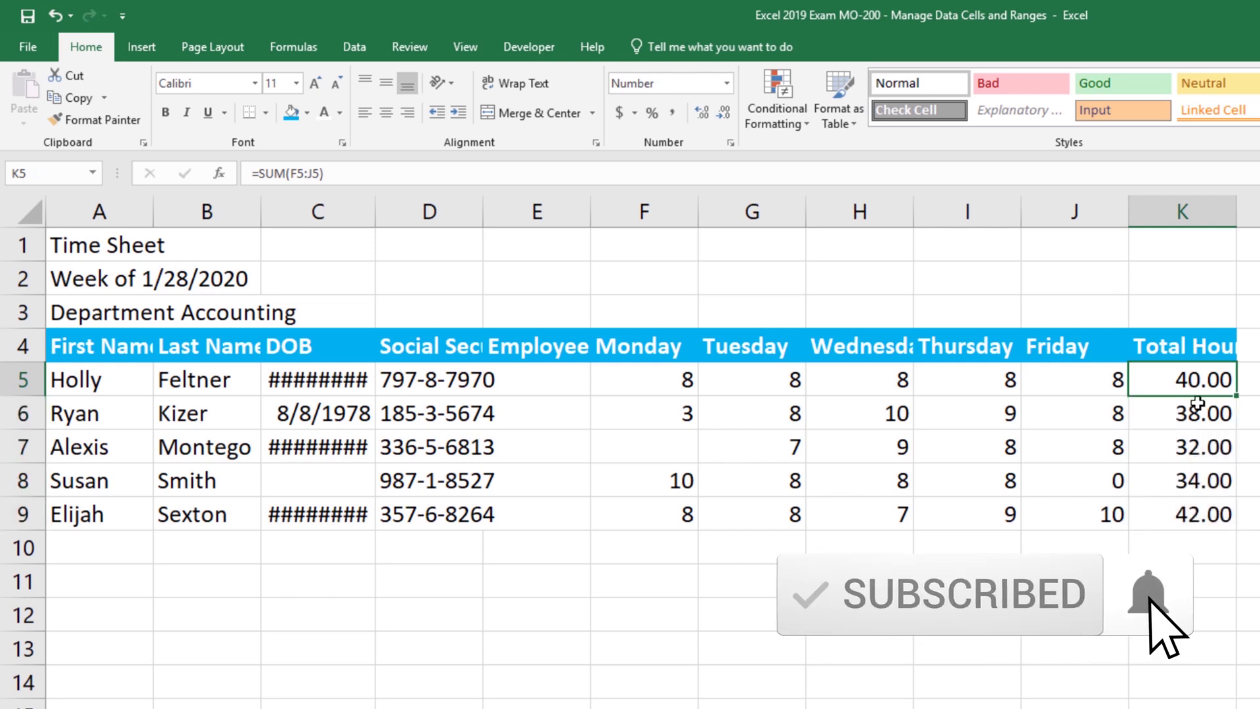
left_click(1196, 408)
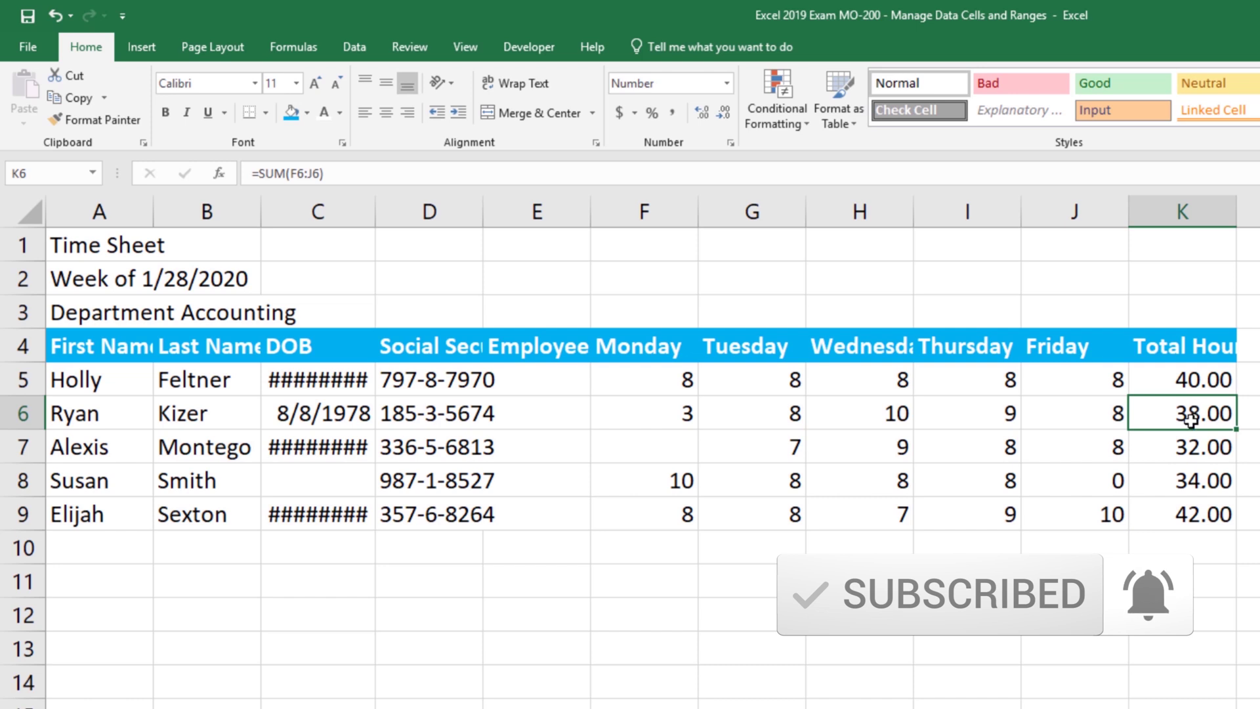
left_click(1185, 480)
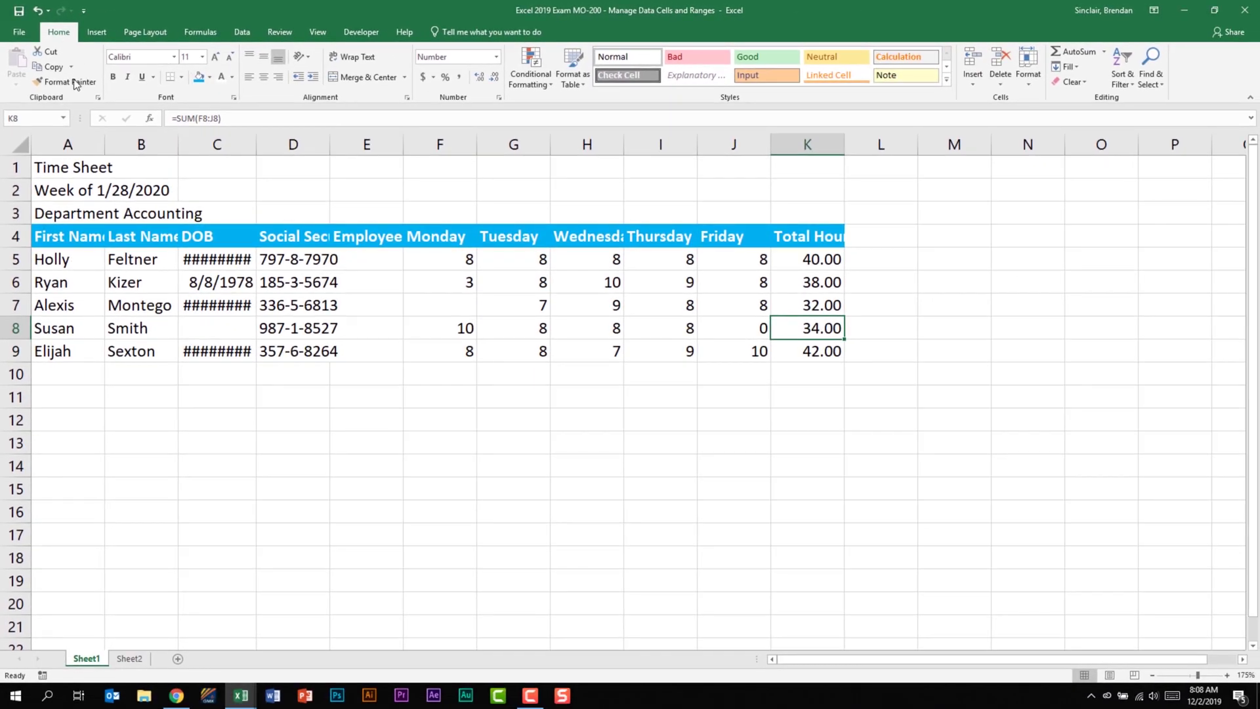
left_click(1078, 69)
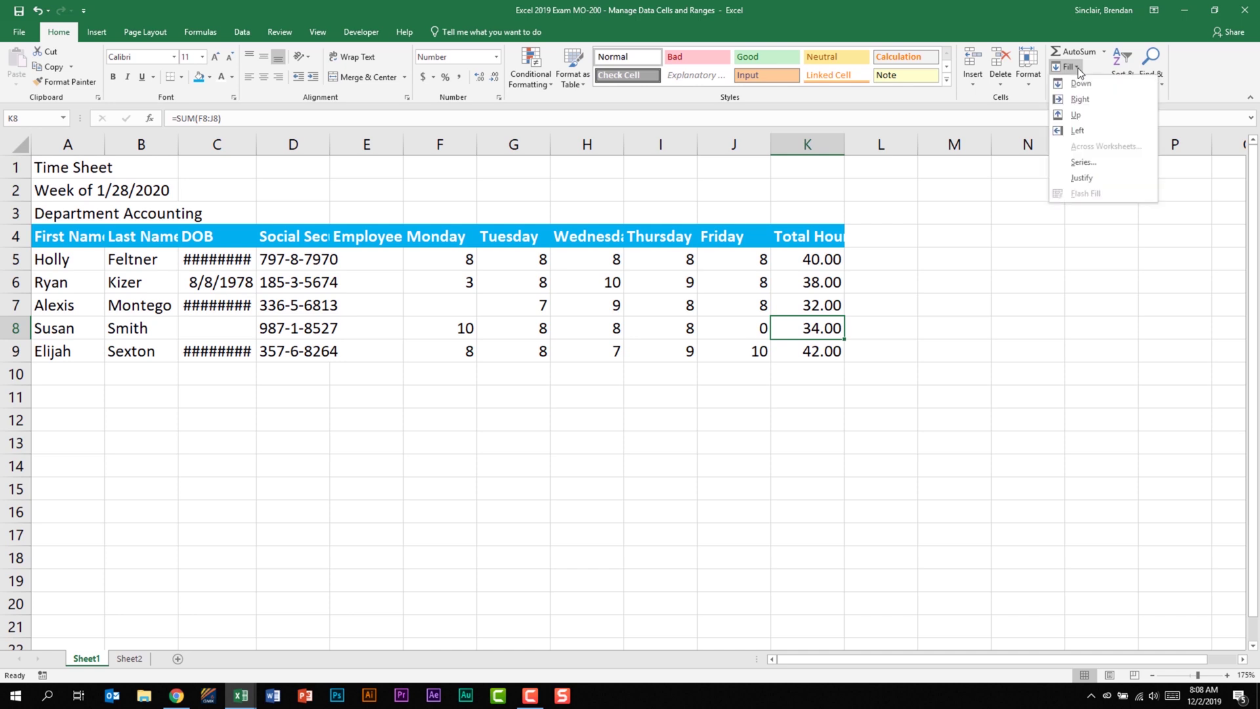
left_click(1063, 6)
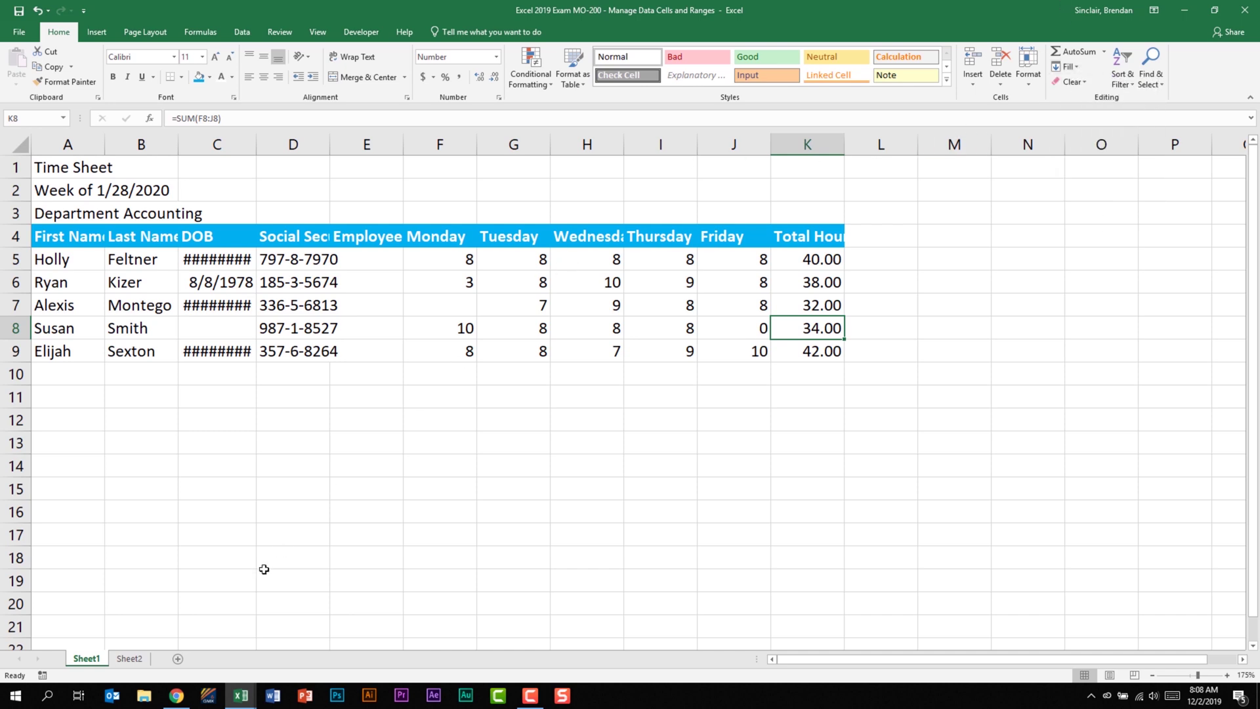
Step: On Sheet2, extend Monday–Wednesday down to Sunday and select the January–March headers
left_click(130, 659)
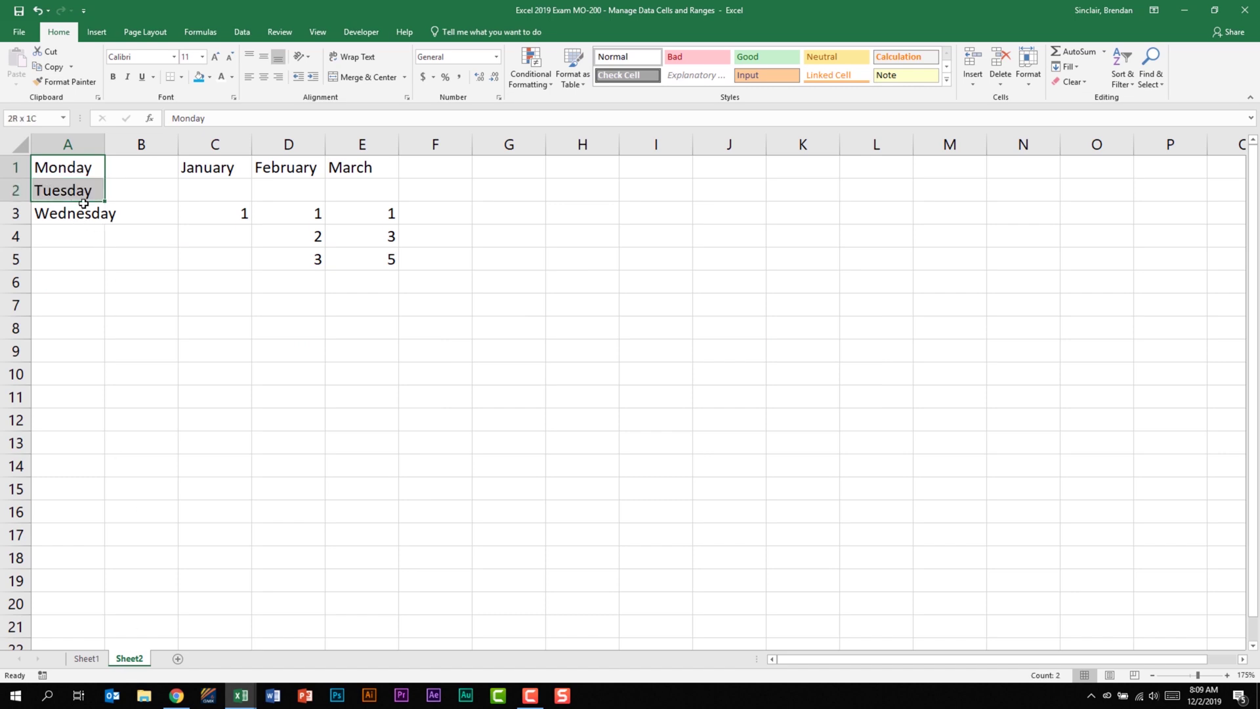
left_click_drag(83, 203, 84, 211)
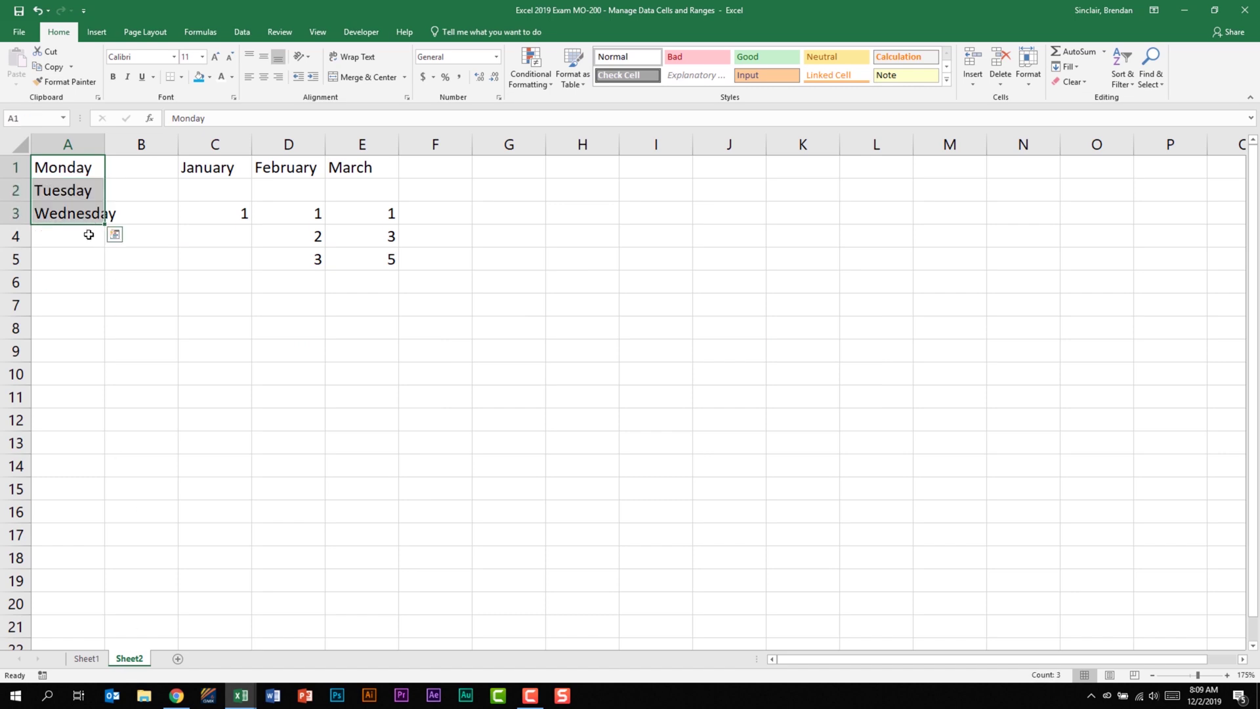
left_click_drag(105, 223, 107, 308)
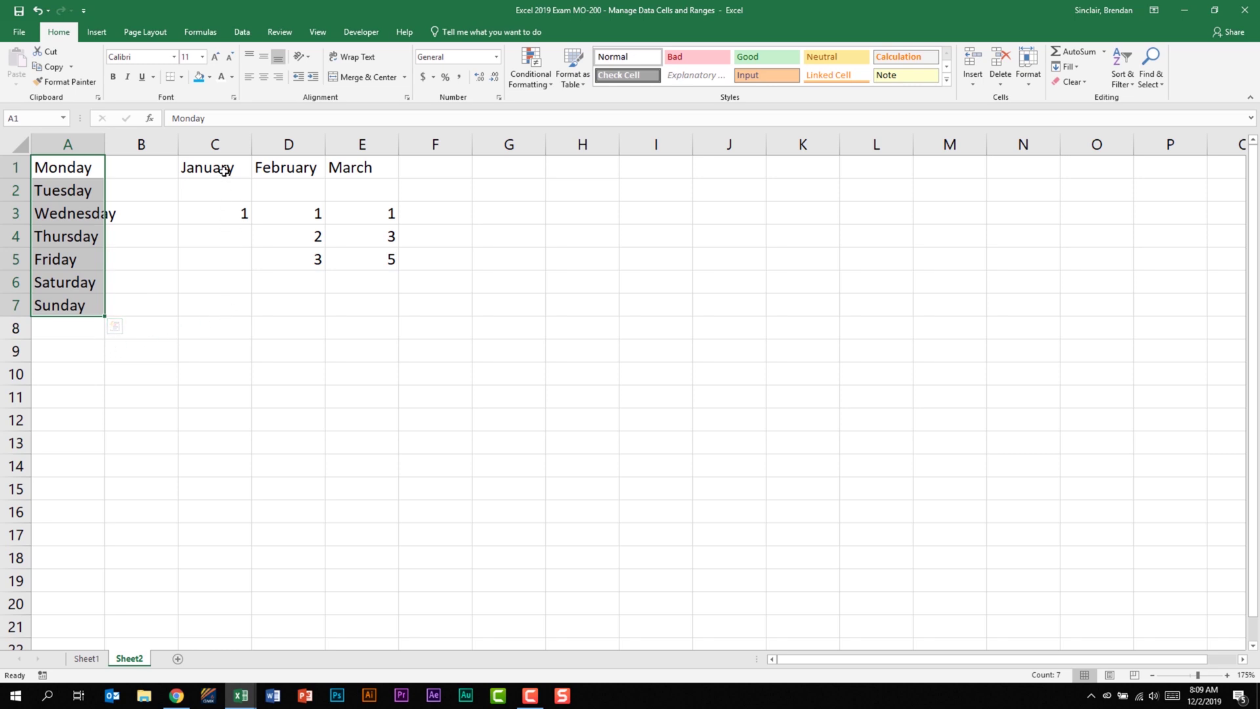
left_click_drag(224, 170, 1037, 187)
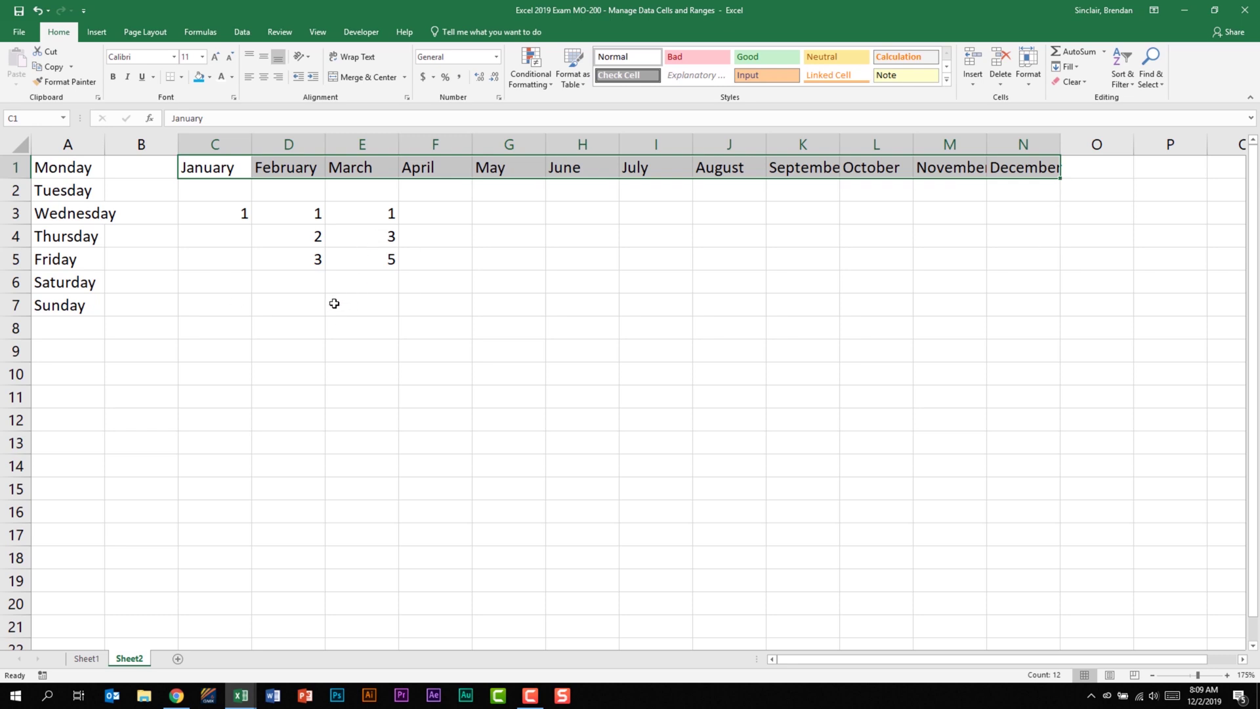
Step: Fill January's 1s to C8, extend February's count and March's odd numbers, back on Sheet1
left_click(247, 222)
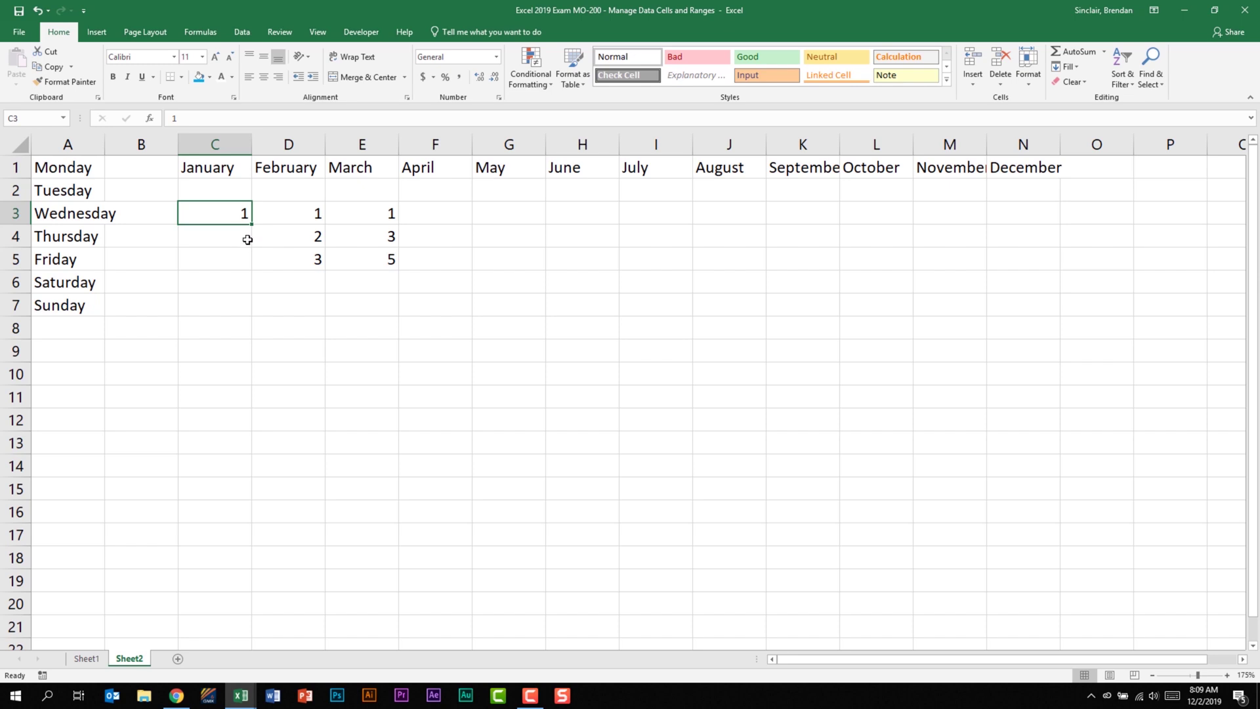
left_click_drag(251, 224, 263, 341)
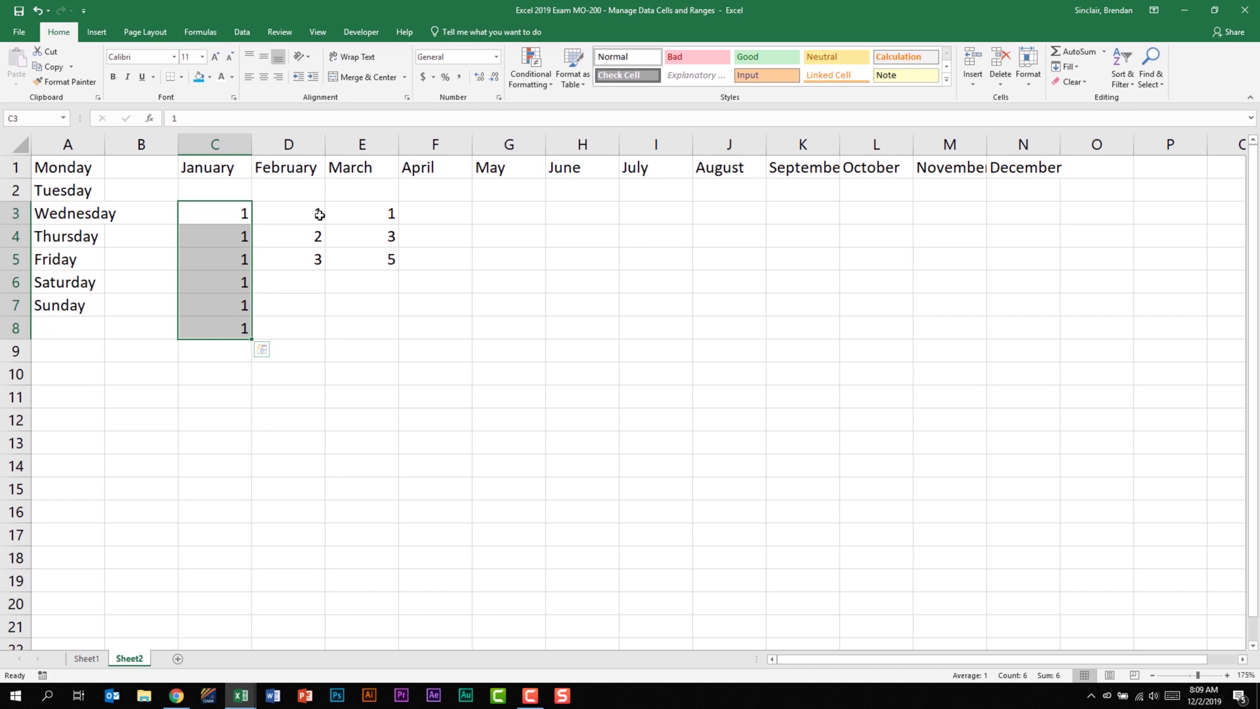
left_click_drag(309, 210, 329, 381)
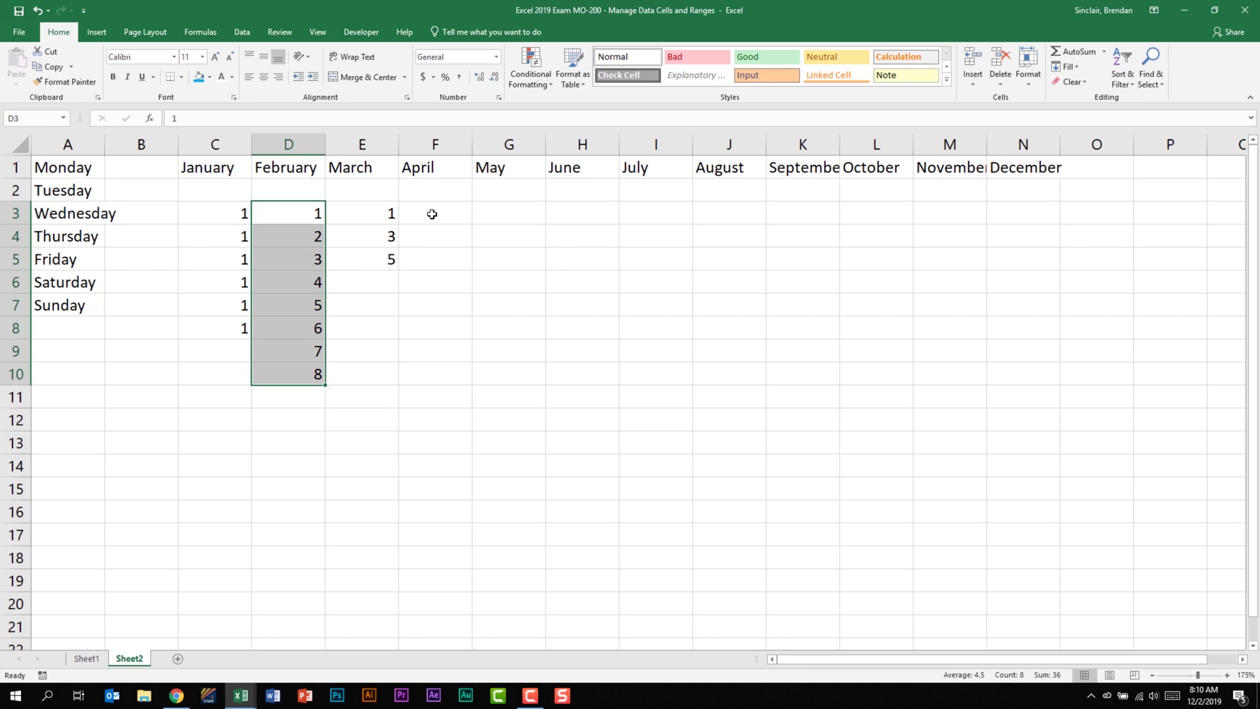
left_click(367, 212)
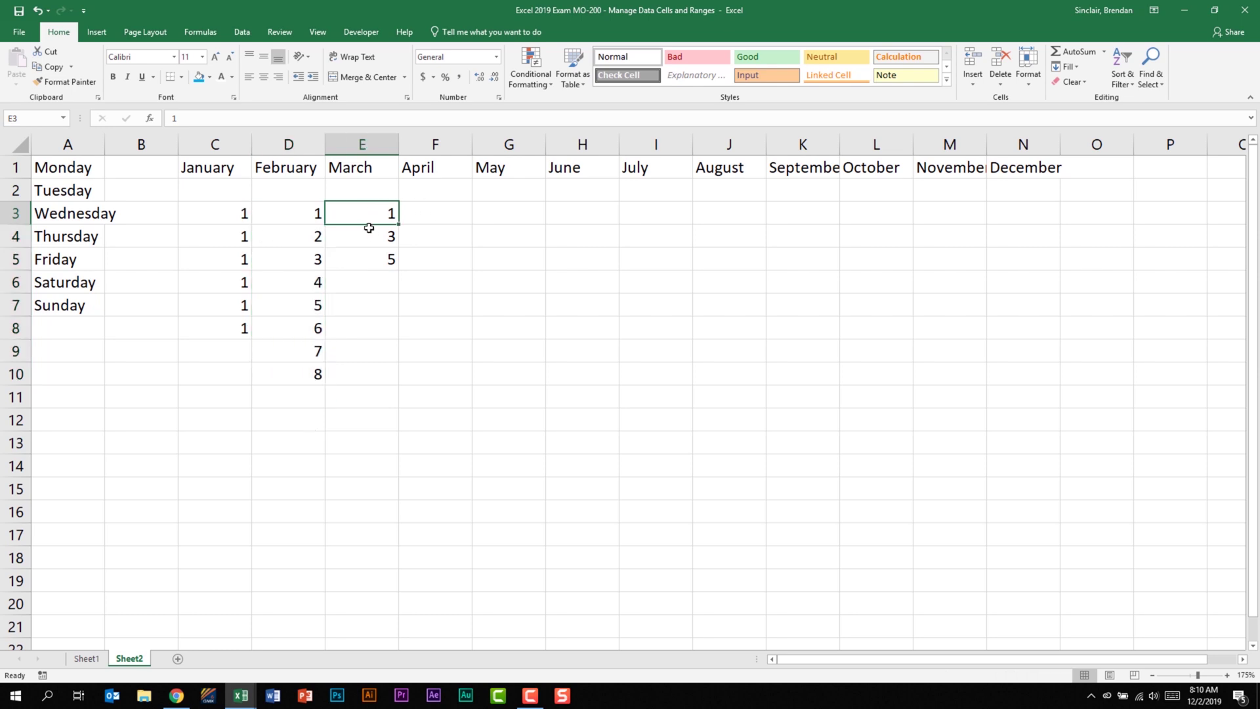
left_click_drag(374, 214, 386, 381)
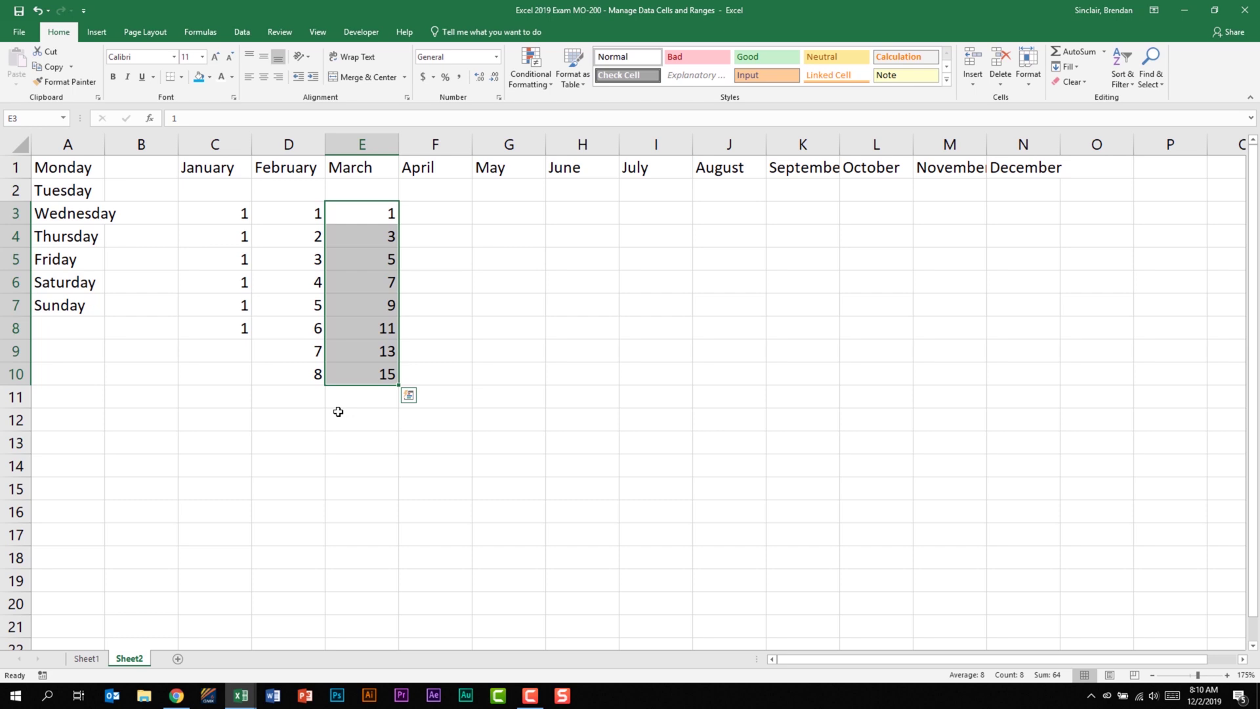
left_click(86, 658)
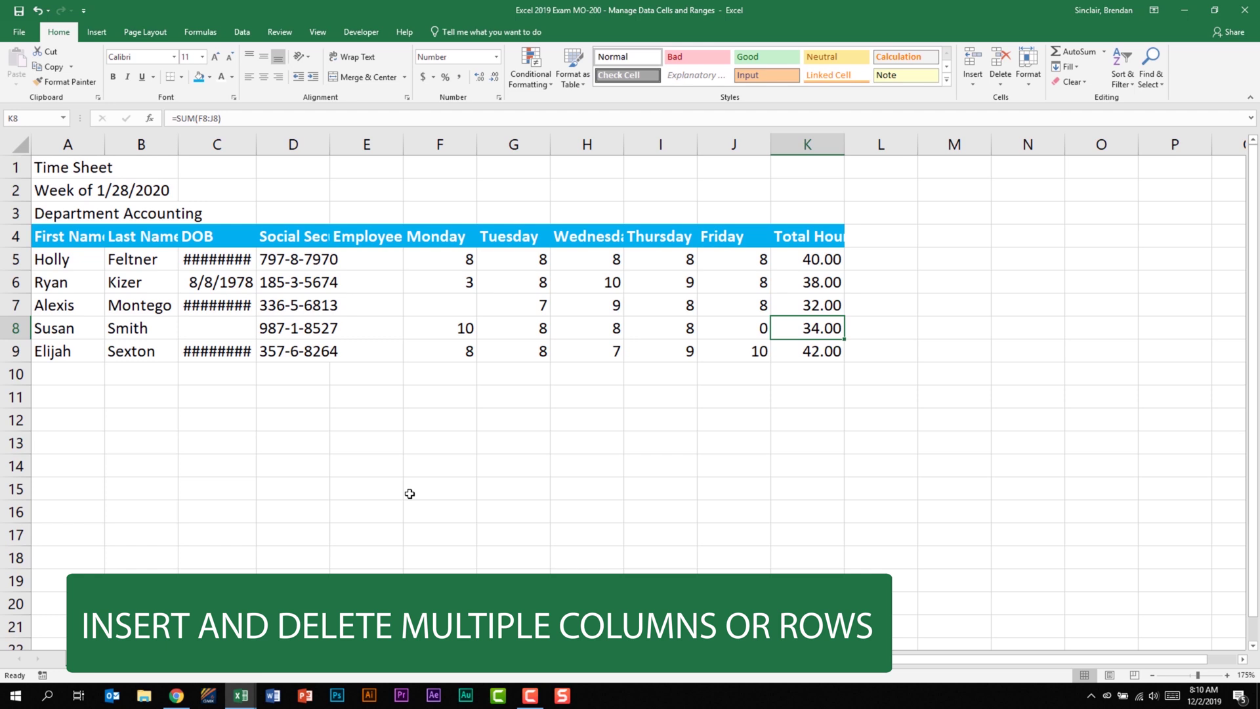
Step: Insert a blank column D before Social Security and a blank row 7 above Alexis
left_click(306, 146)
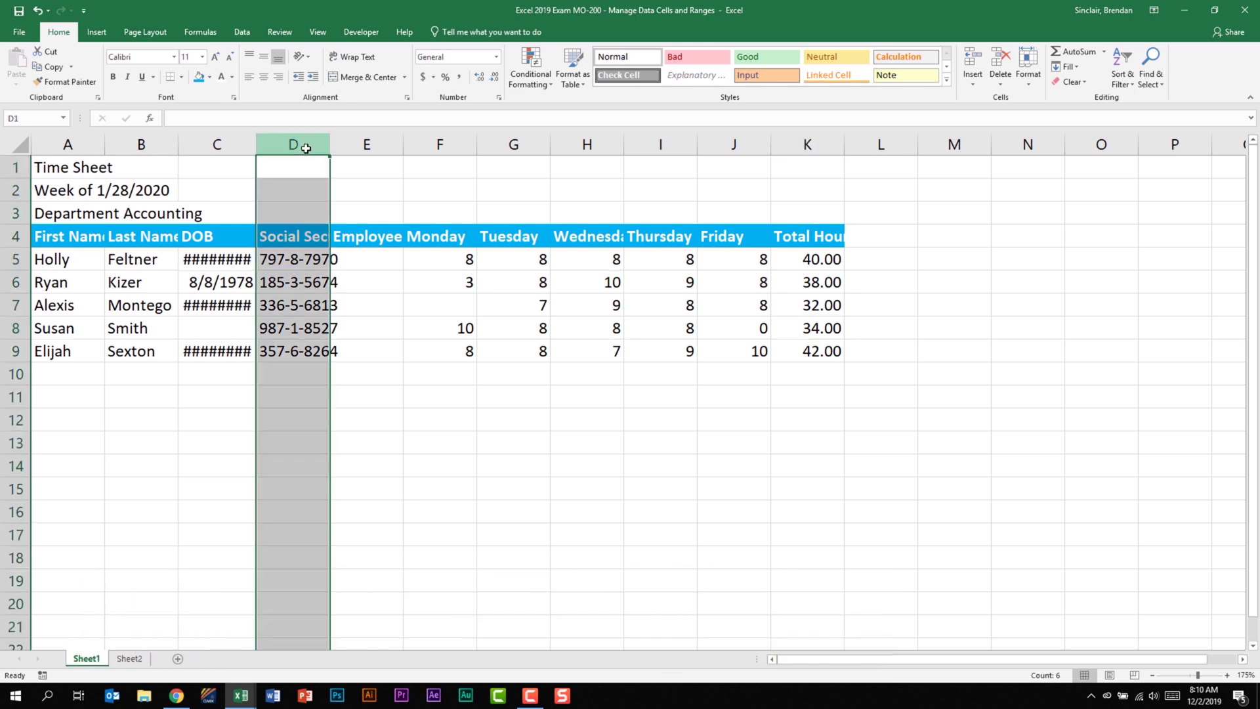
right_click(305, 149)
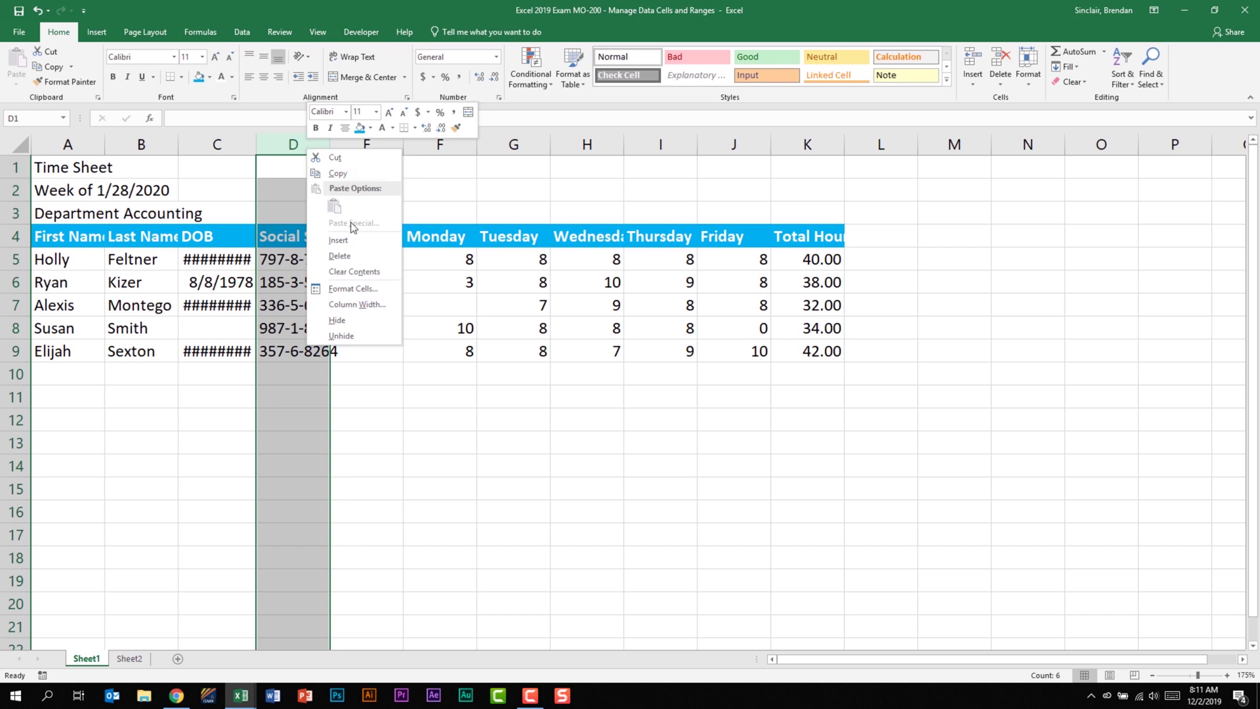
left_click(360, 244)
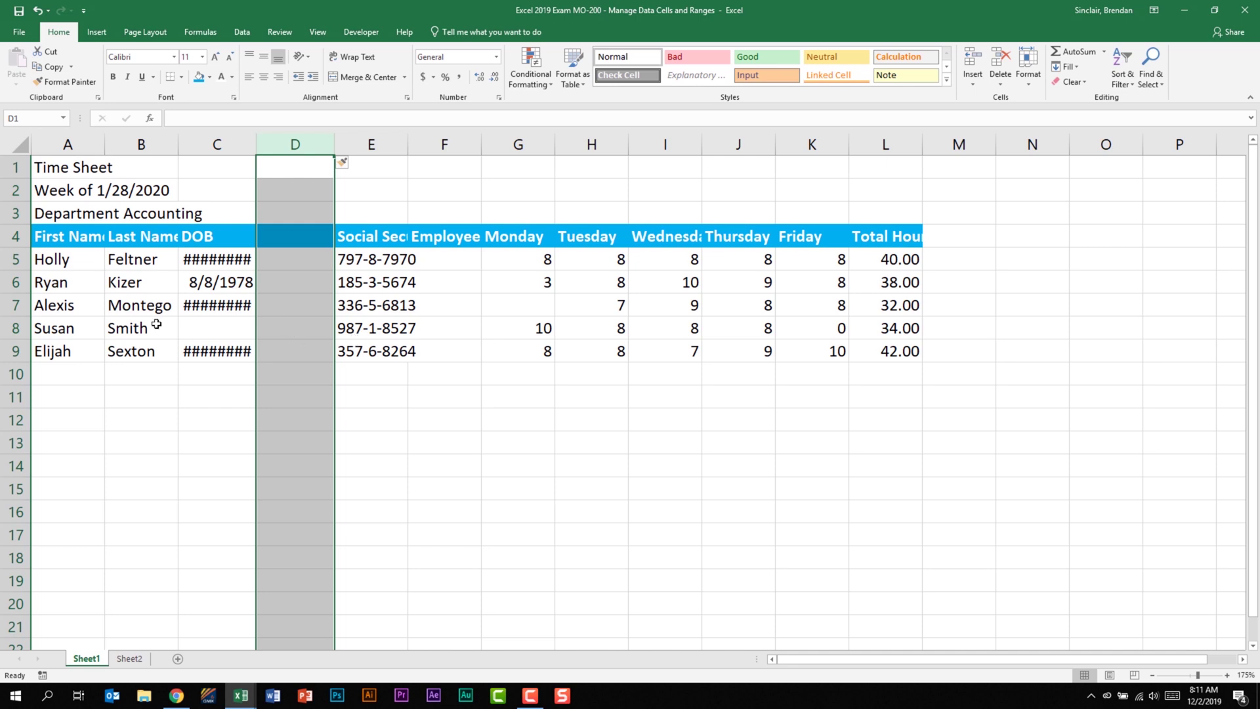
right_click(12, 309)
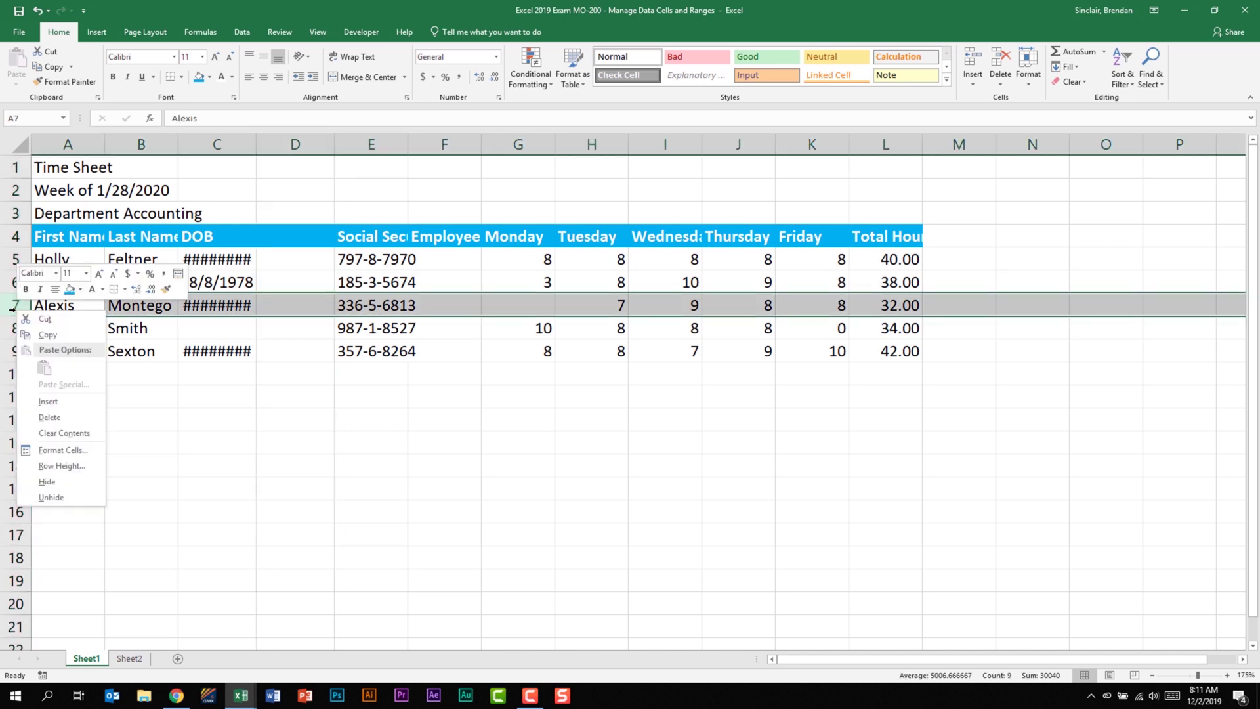
left_click(73, 402)
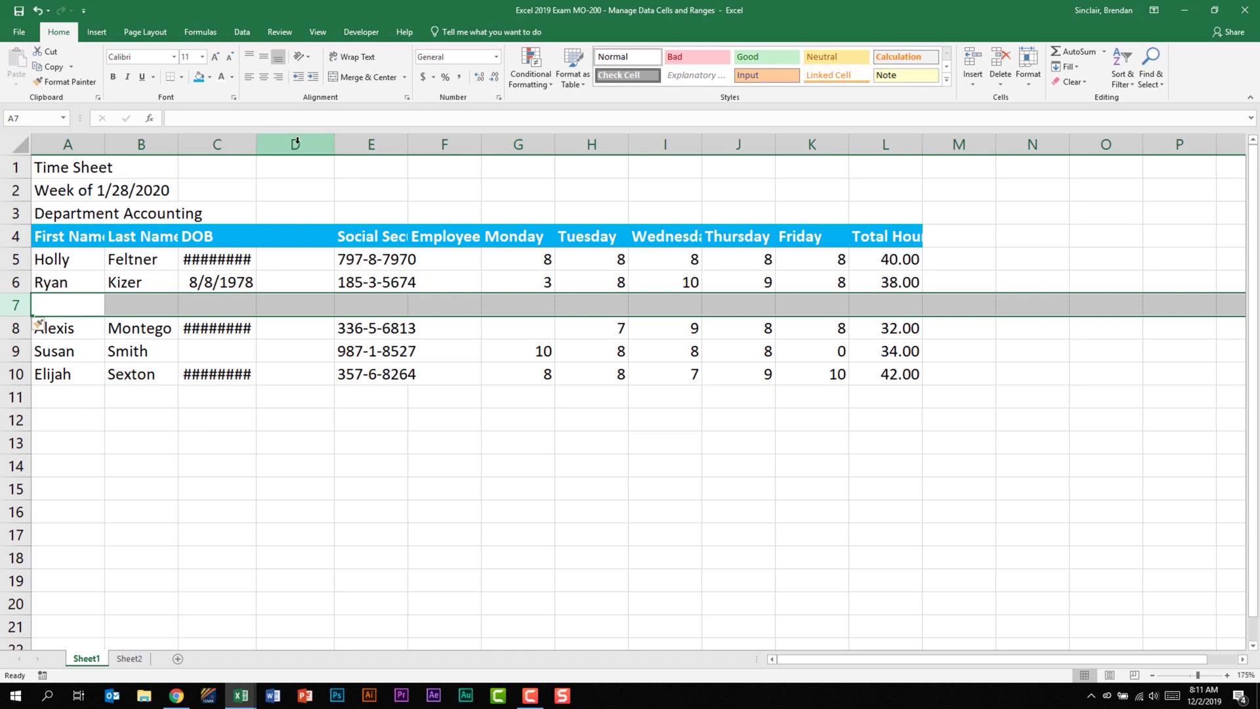
Step: Insert two blank columns at D:E, then delete the empty columns D through F
left_click_drag(297, 141, 387, 145)
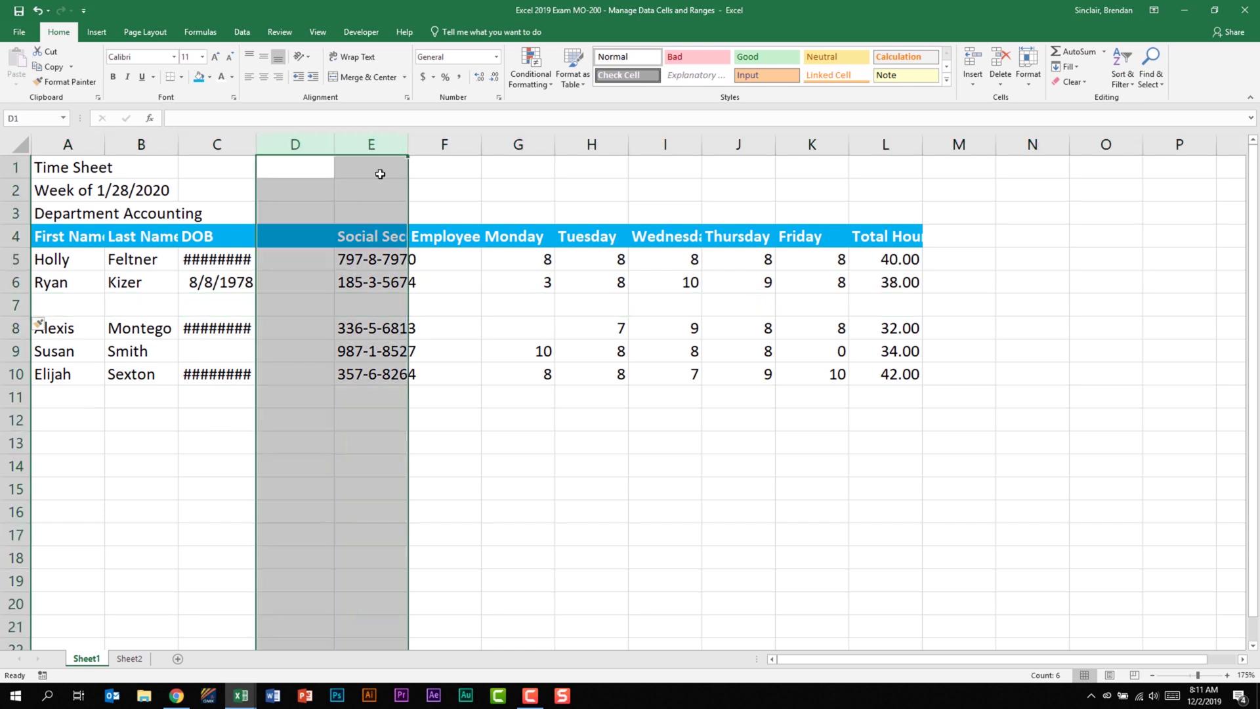
right_click(375, 142)
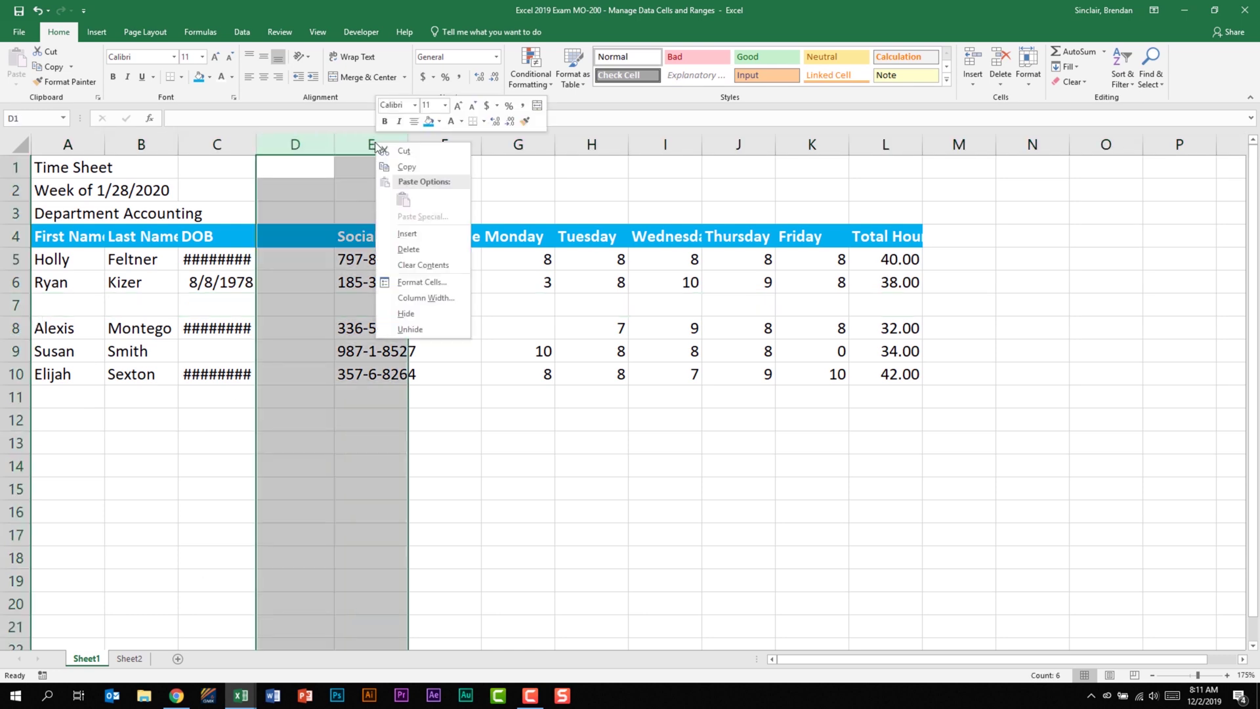
left_click(419, 234)
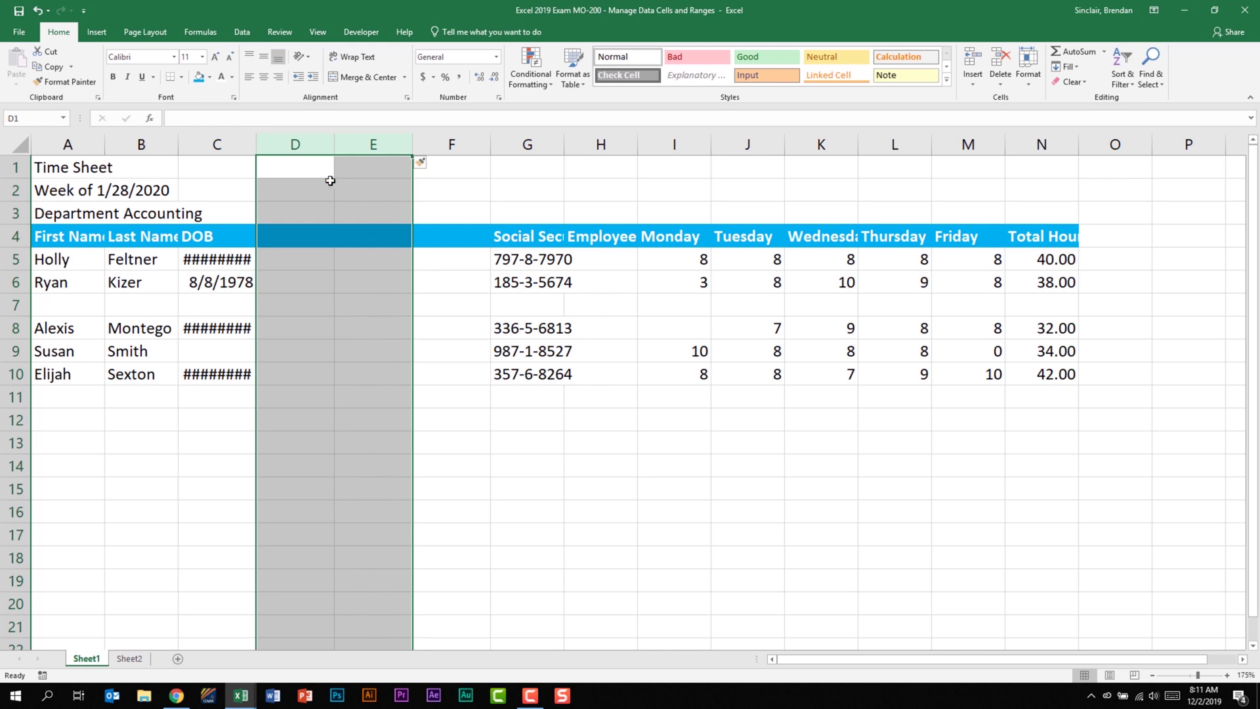
left_click_drag(295, 144, 451, 148)
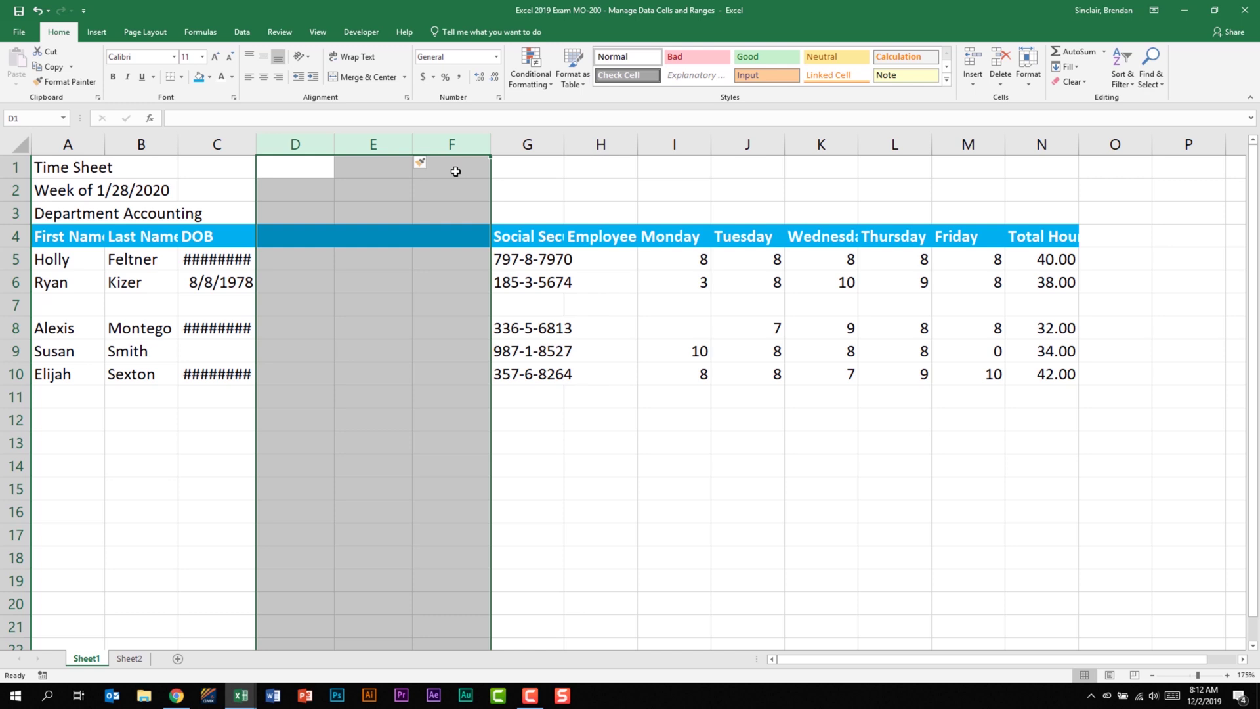
right_click(462, 142)
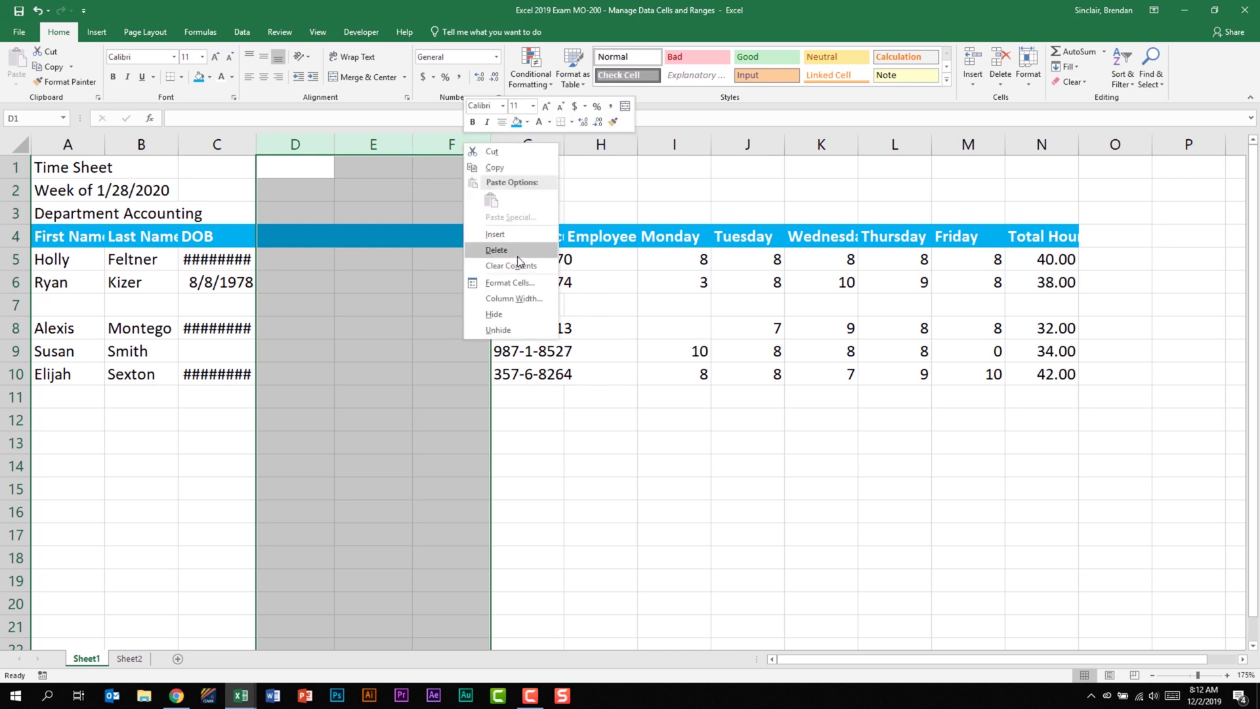
left_click(489, 247)
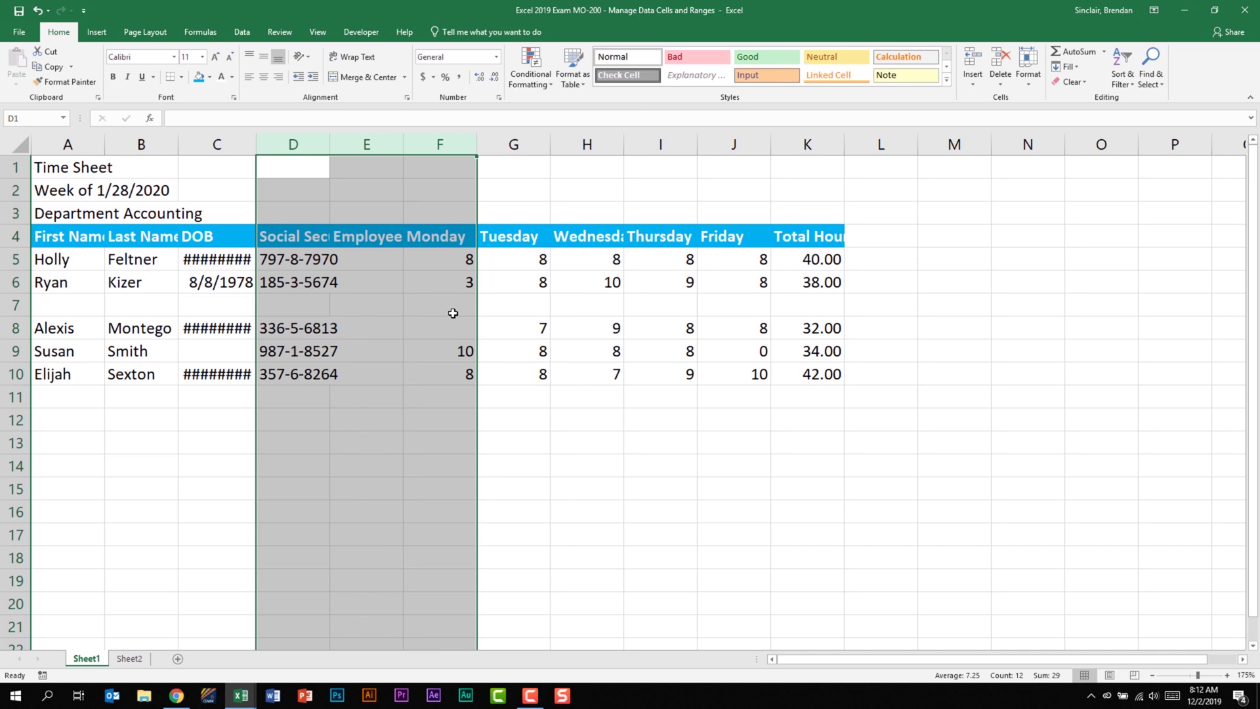
Step: Delete the blank row 7 above Alexis
left_click(15, 305)
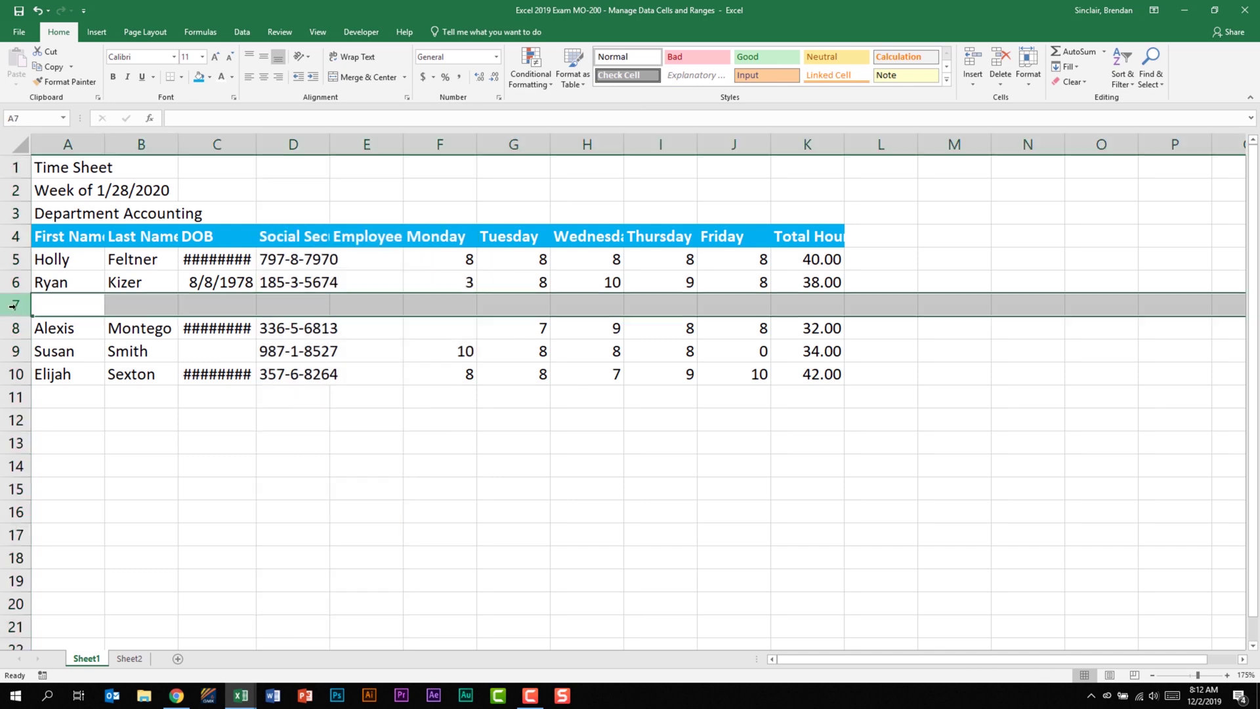
right_click(16, 306)
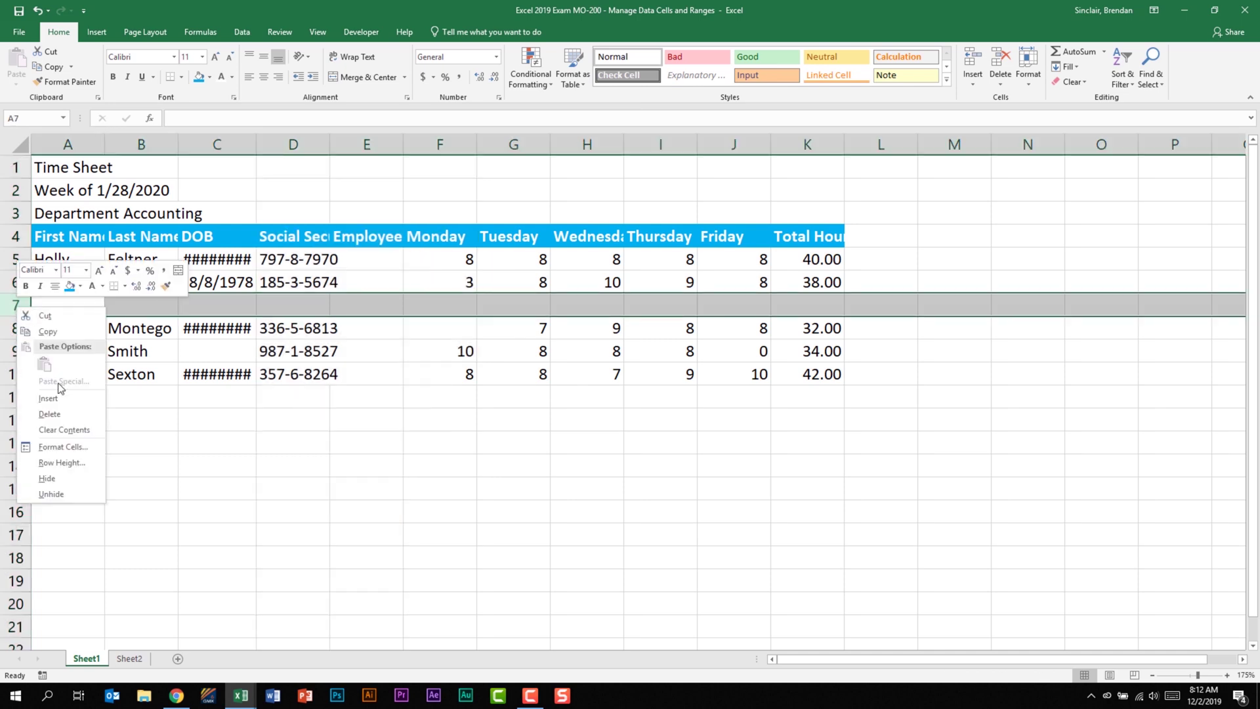
left_click(85, 411)
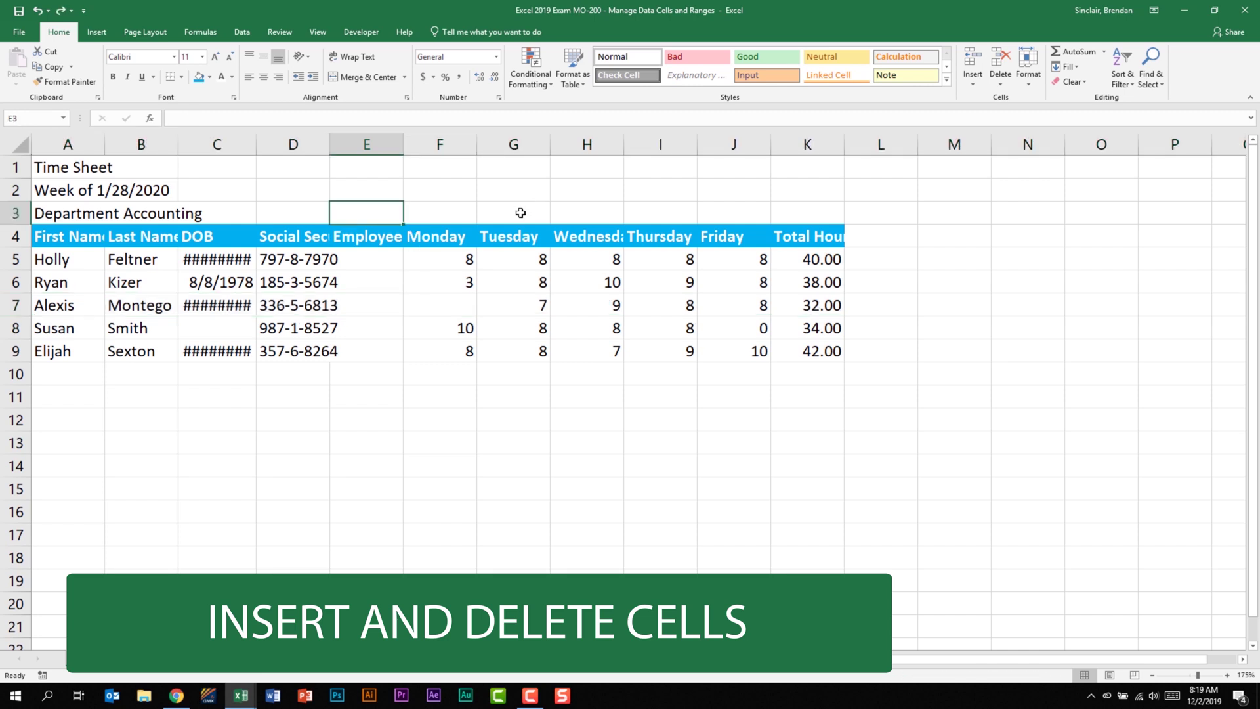
Step: Insert a cell at G3 with Shift cells down, pushing the Tuesday column down one row
left_click(521, 213)
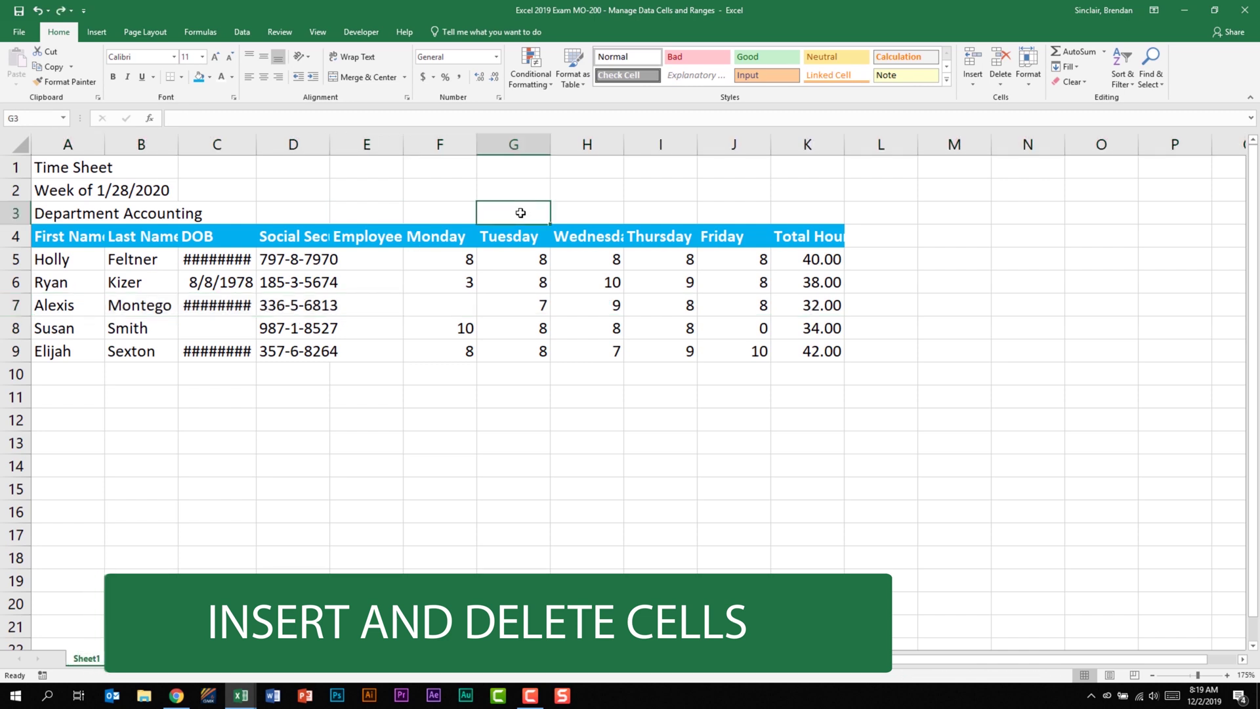
right_click(521, 212)
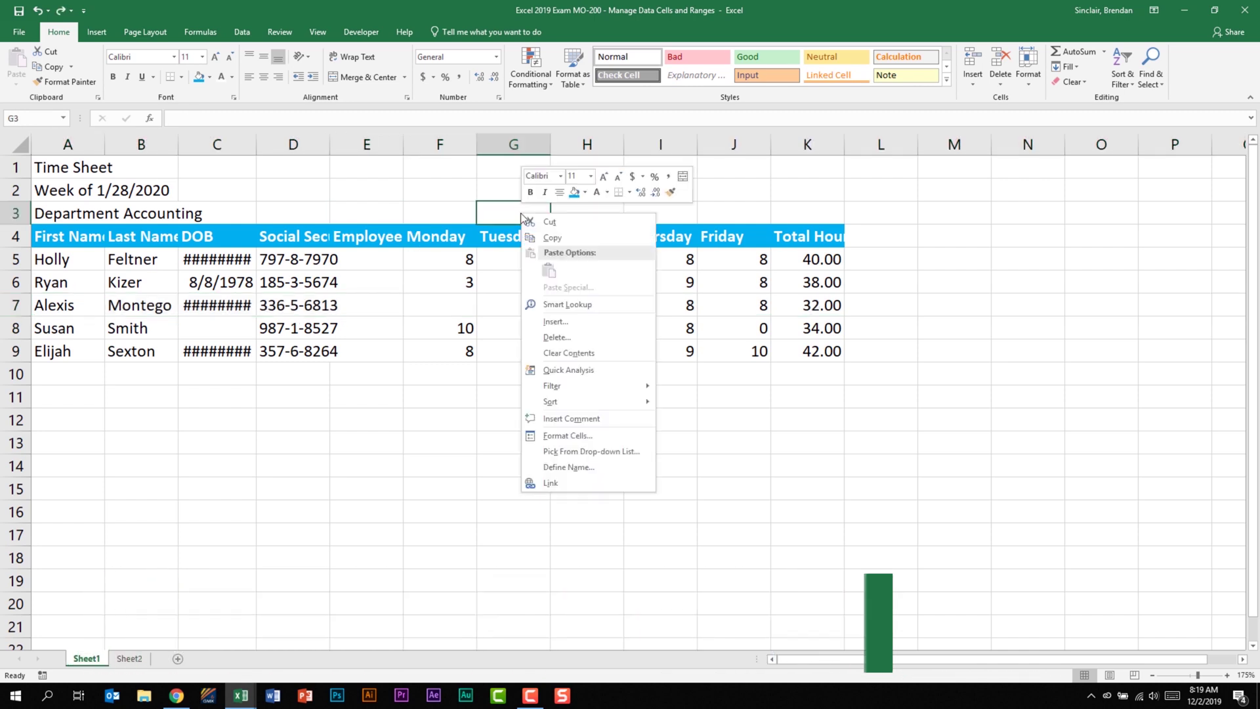
left_click(580, 325)
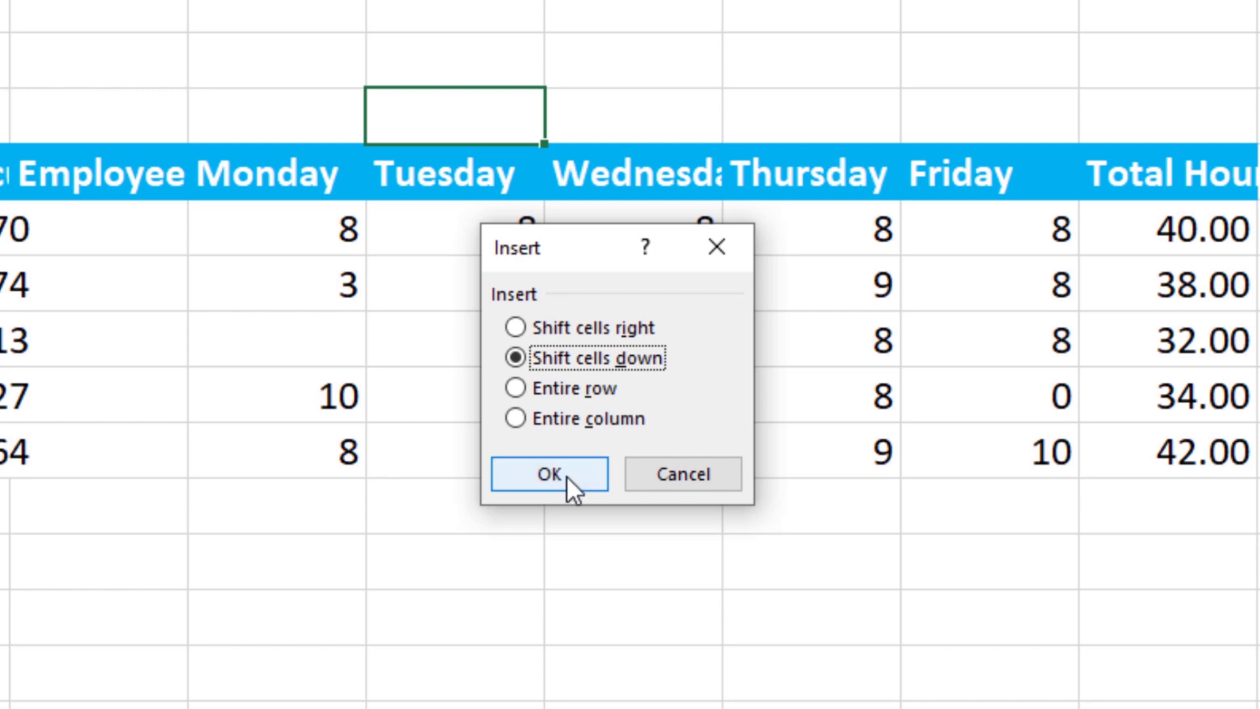
left_click(549, 474)
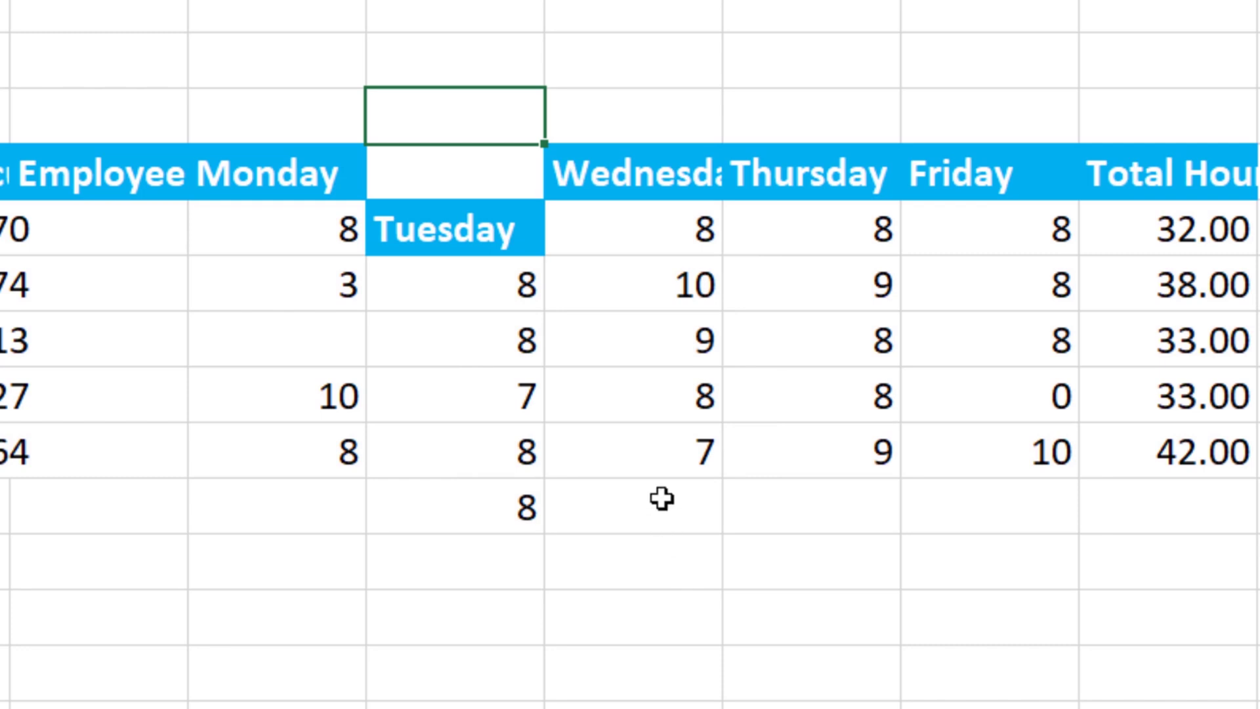
Step: Delete cell G3 with Shift cells up so Tuesday lines up with the table again
right_click(482, 126)
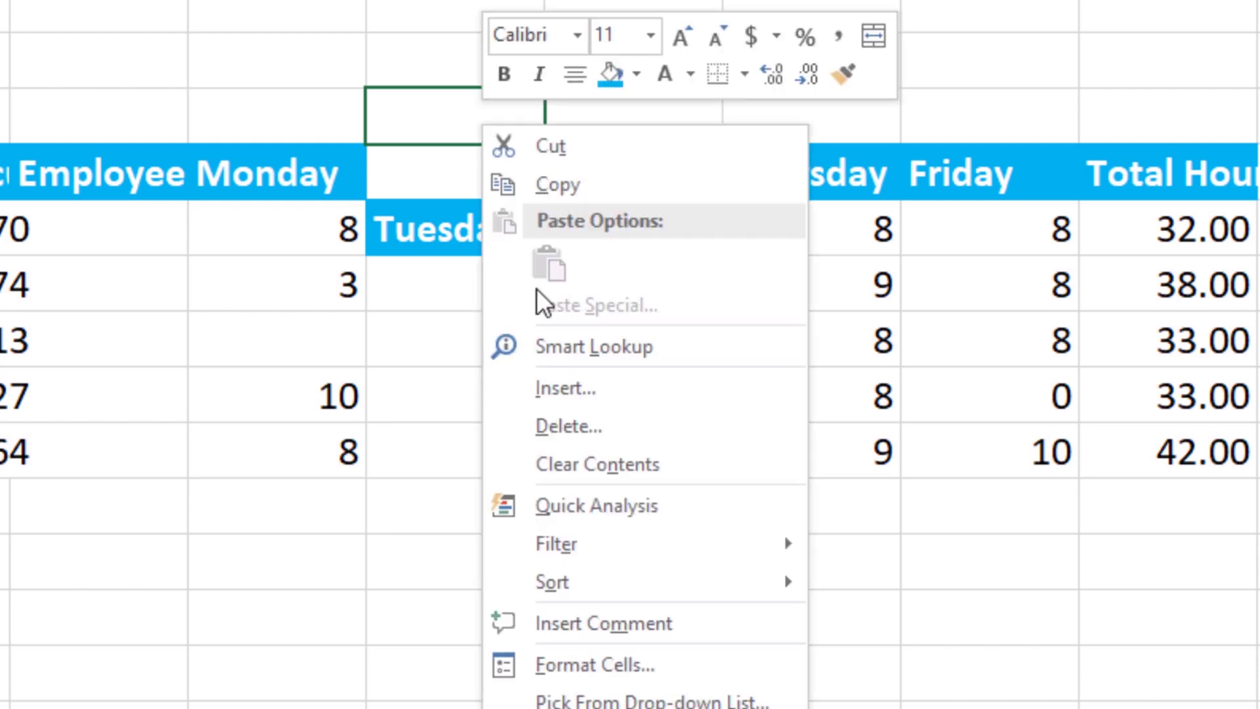
left_click(636, 425)
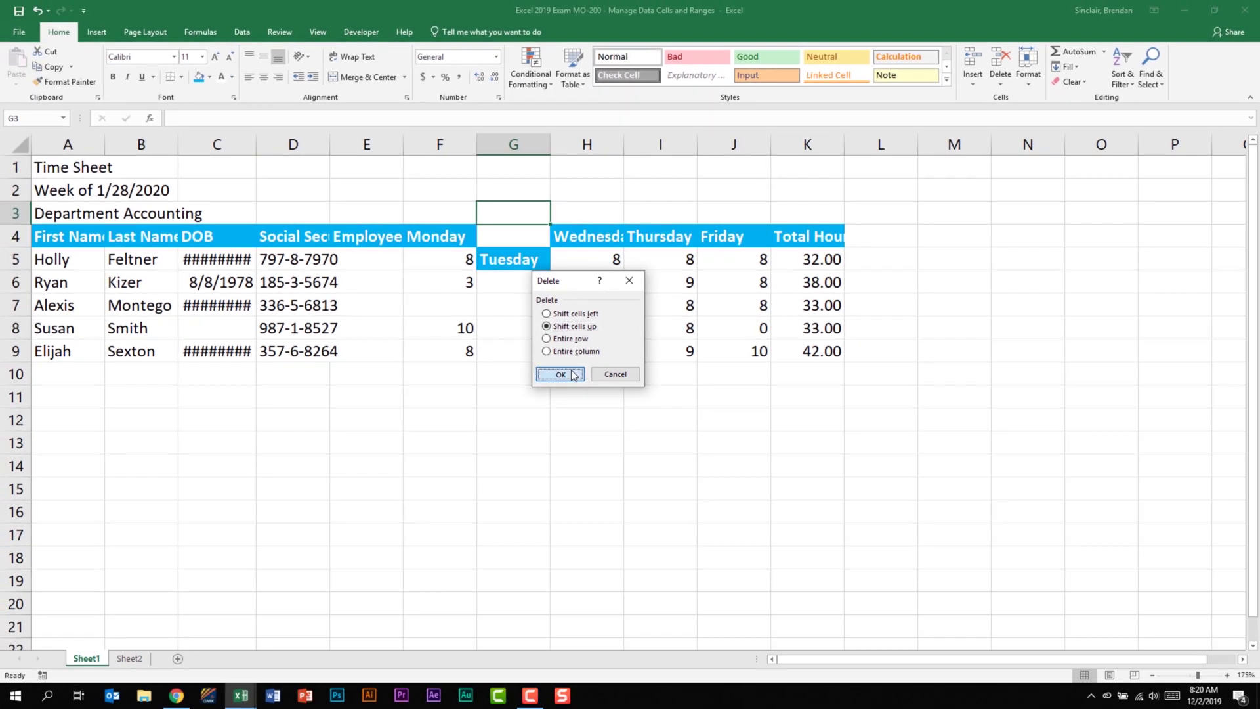
left_click(560, 376)
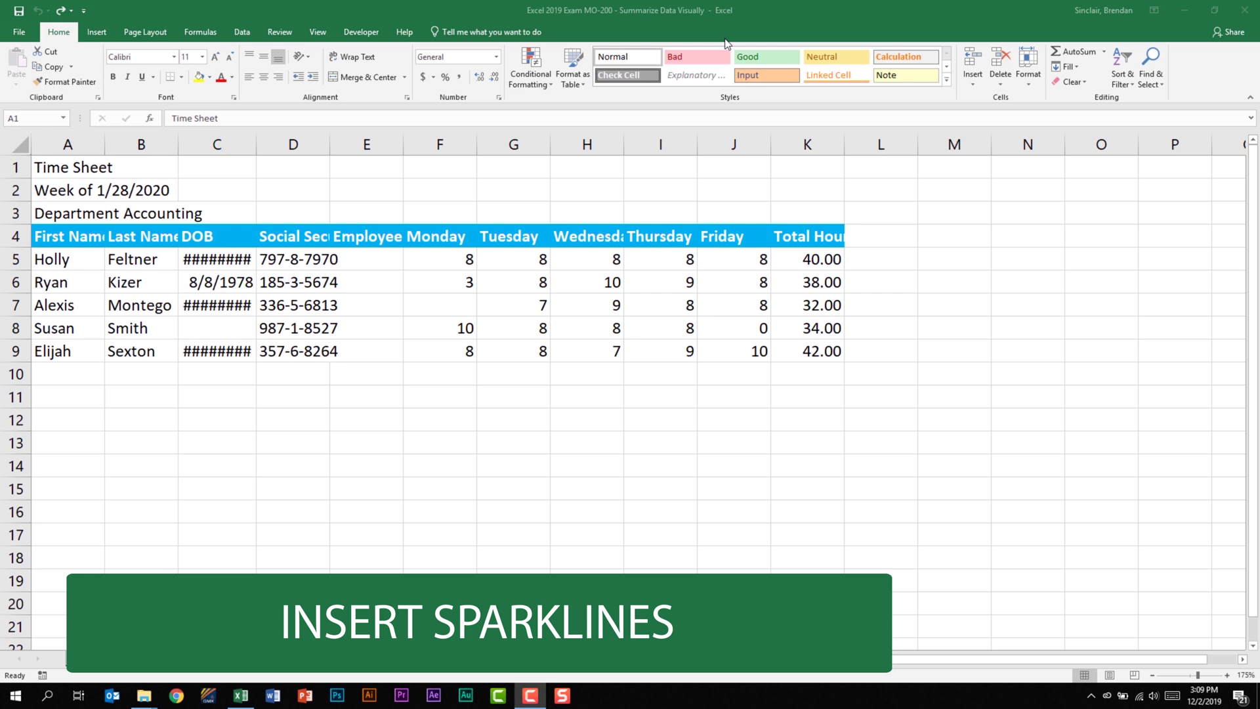
Step: Insert a line sparkline in L5 with data range F5:J5
left_click(889, 259)
left_click(97, 32)
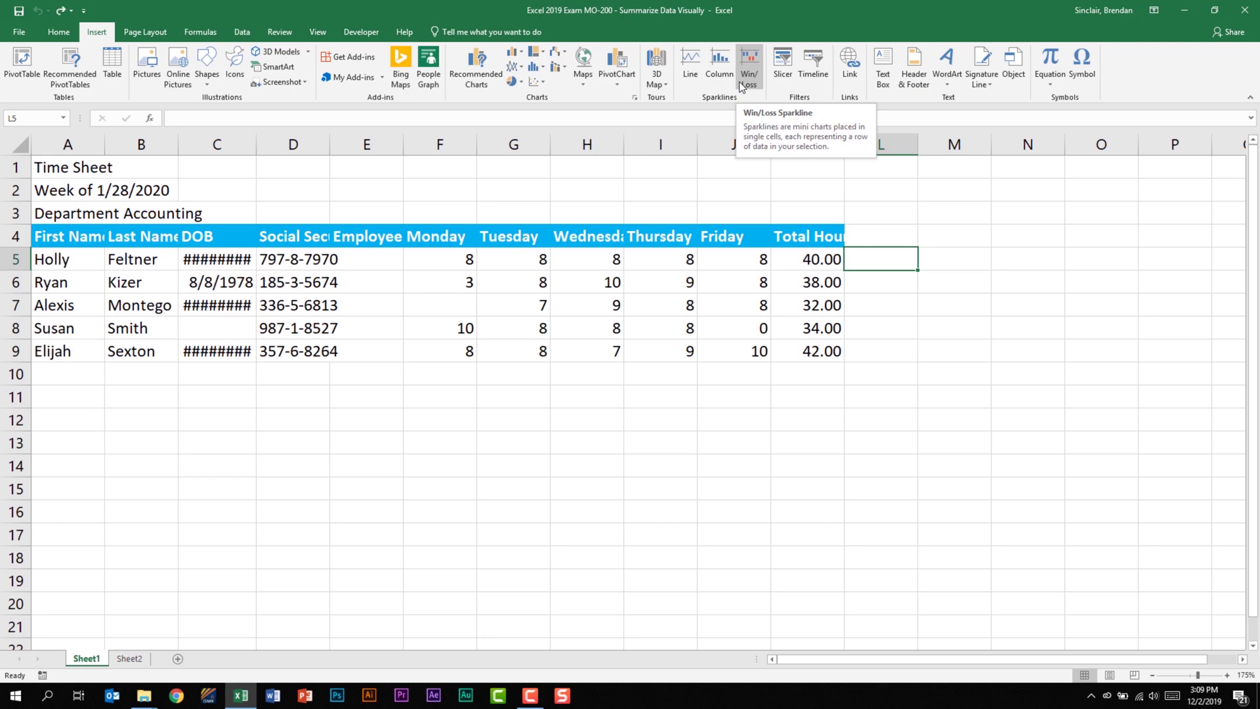
left_click(687, 88)
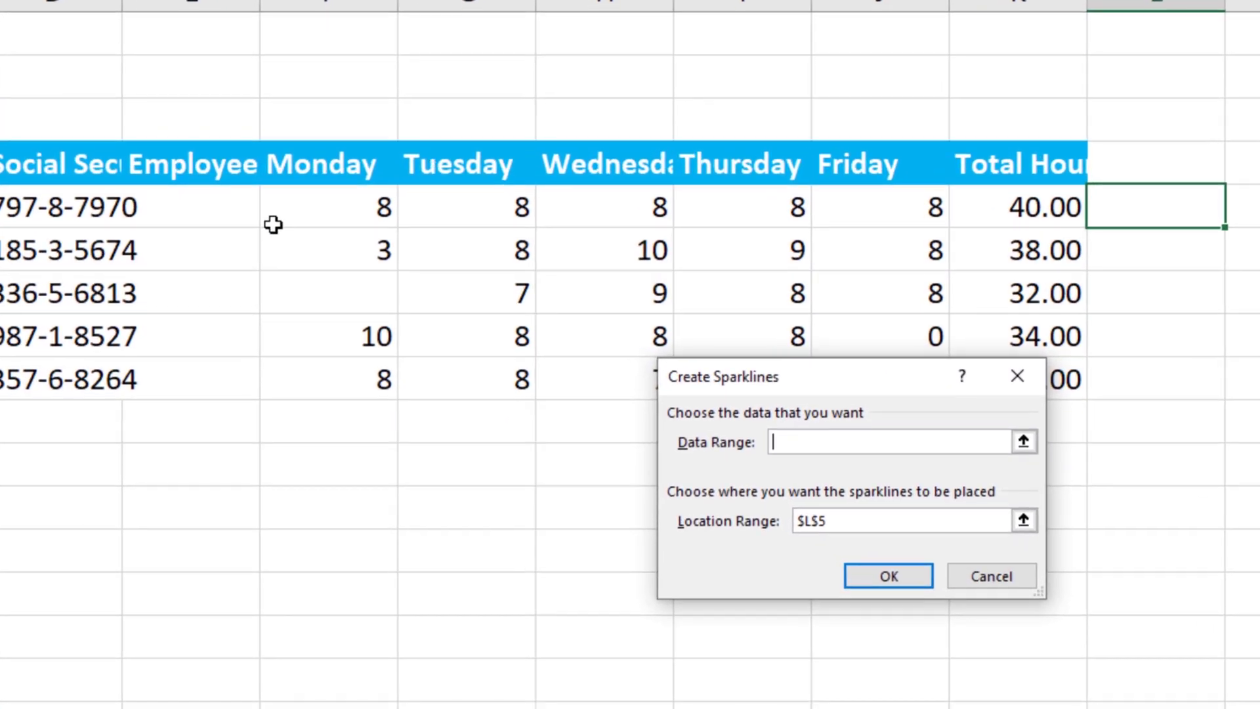
left_click_drag(298, 207, 866, 197)
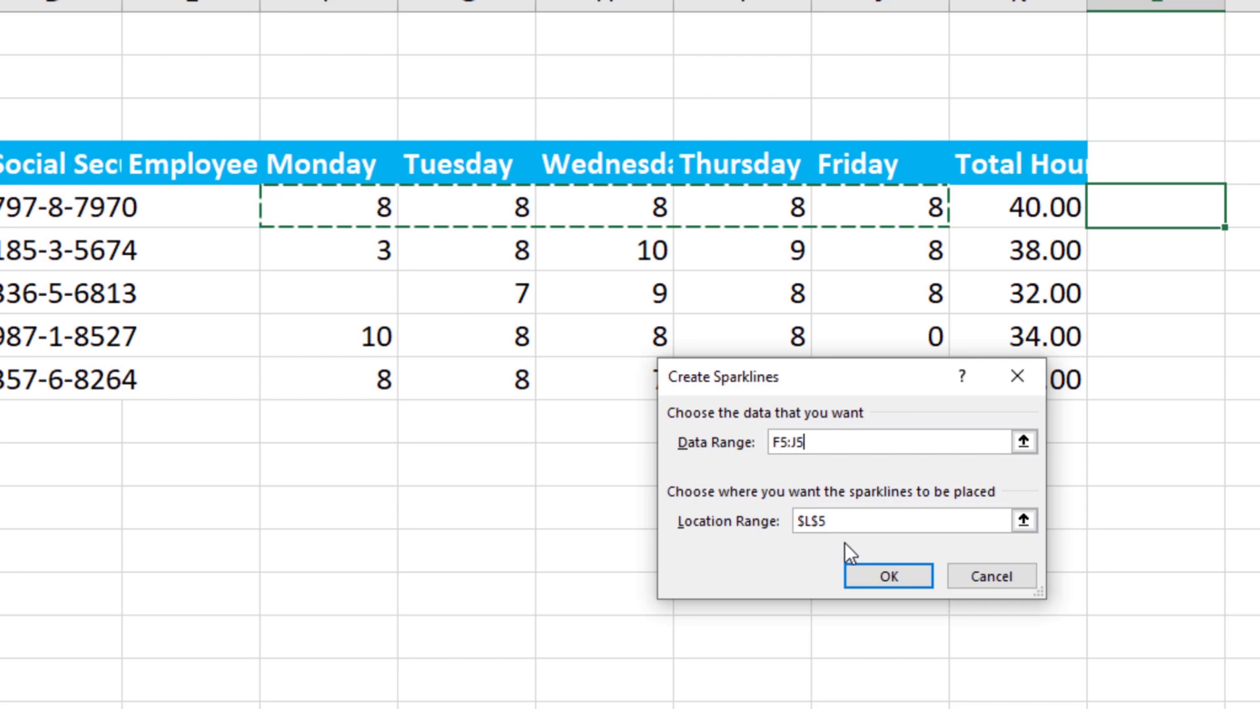
left_click(889, 578)
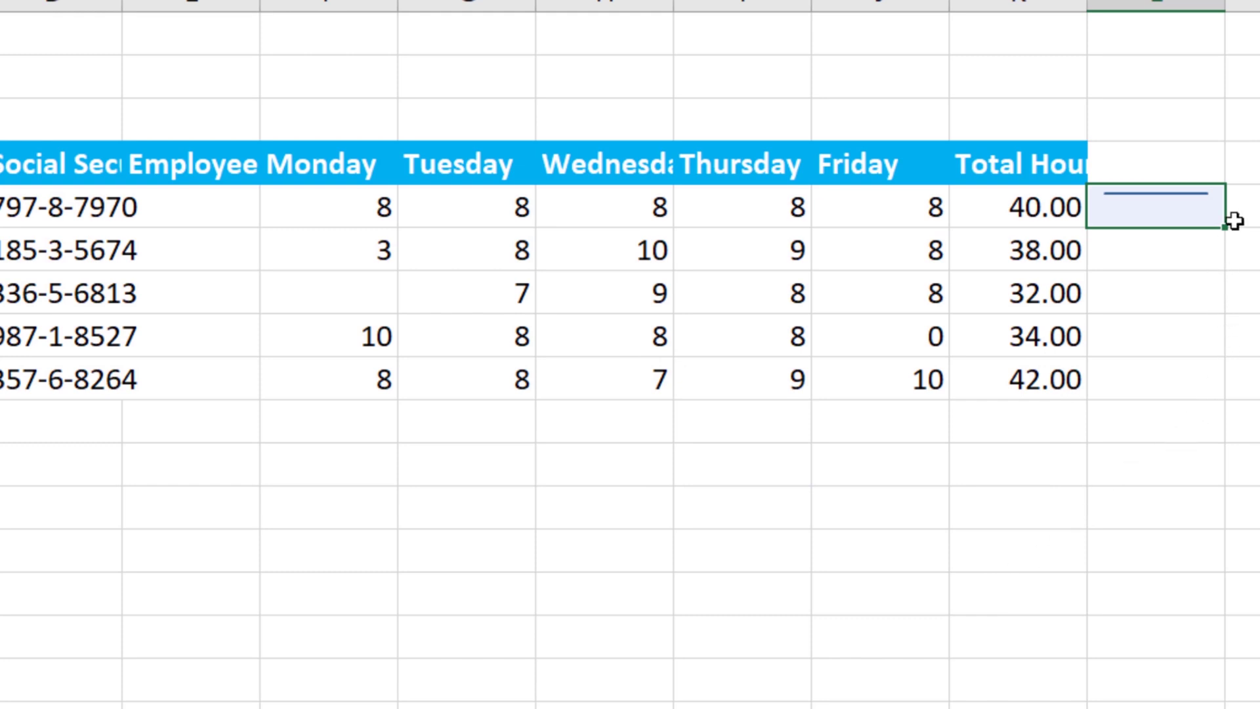
Step: Copy the sparkline down to L9 and change the group to Win/Loss type
left_click_drag(1226, 227, 1201, 394)
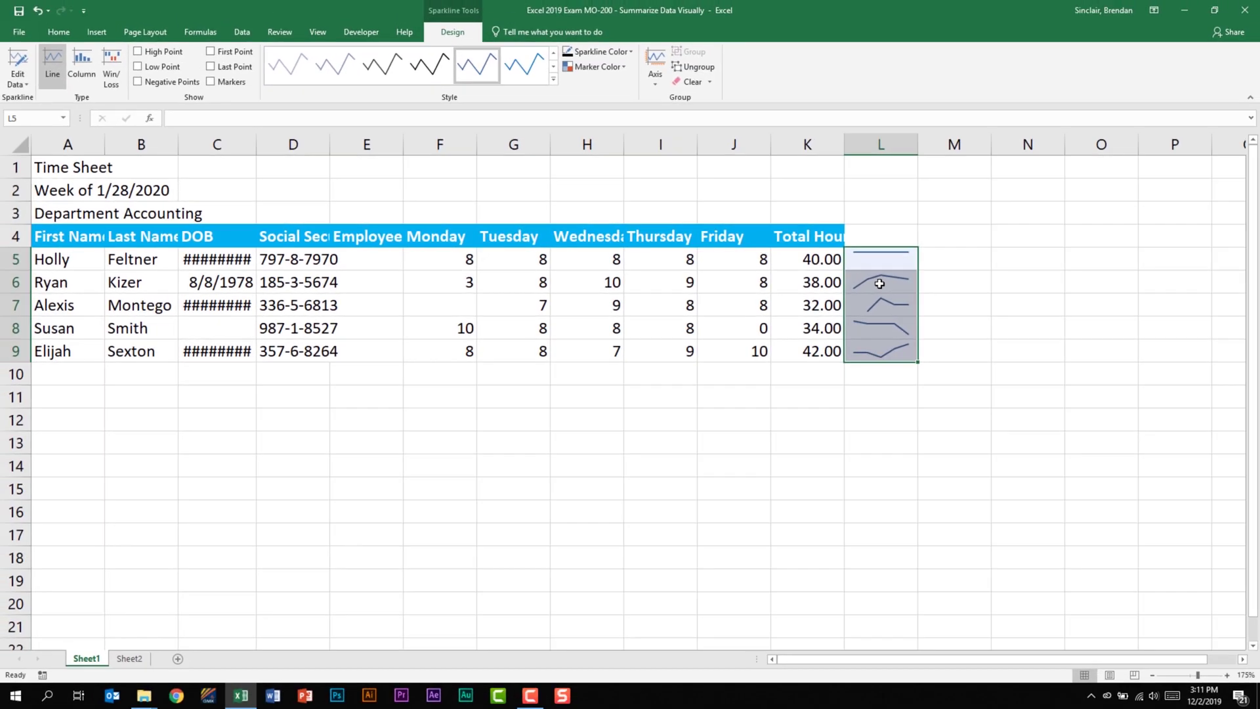
left_click(880, 283)
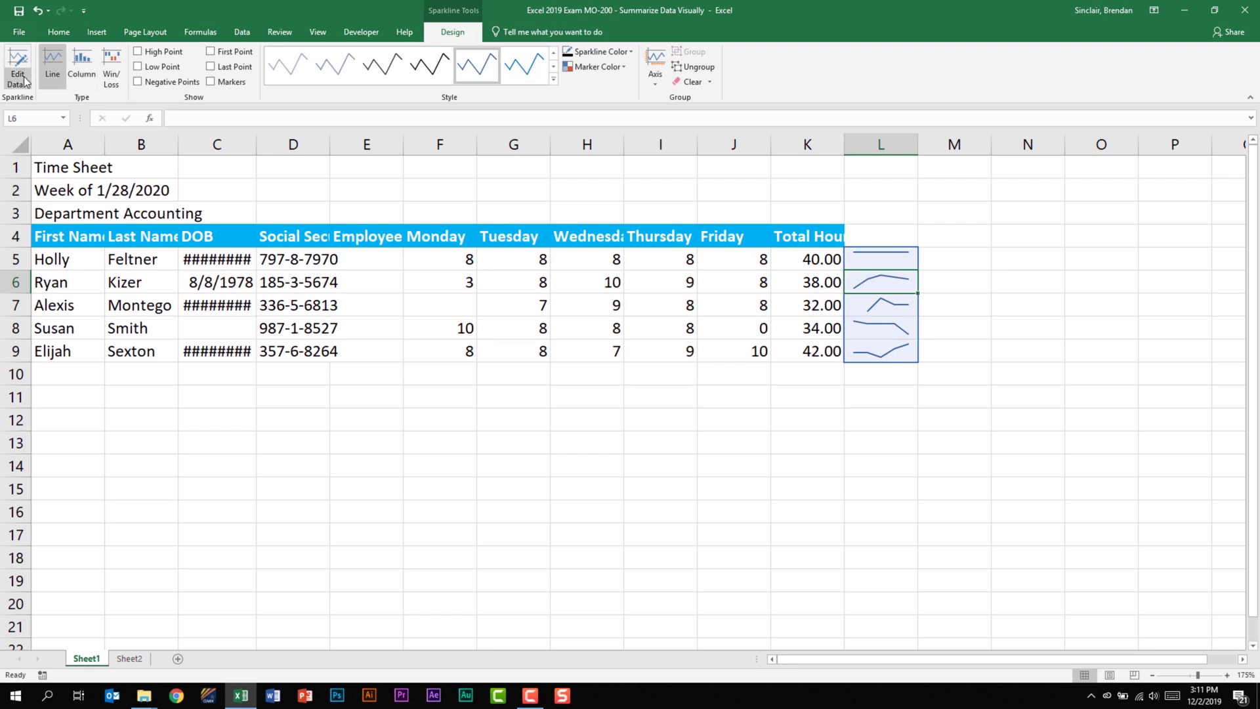
left_click(76, 77)
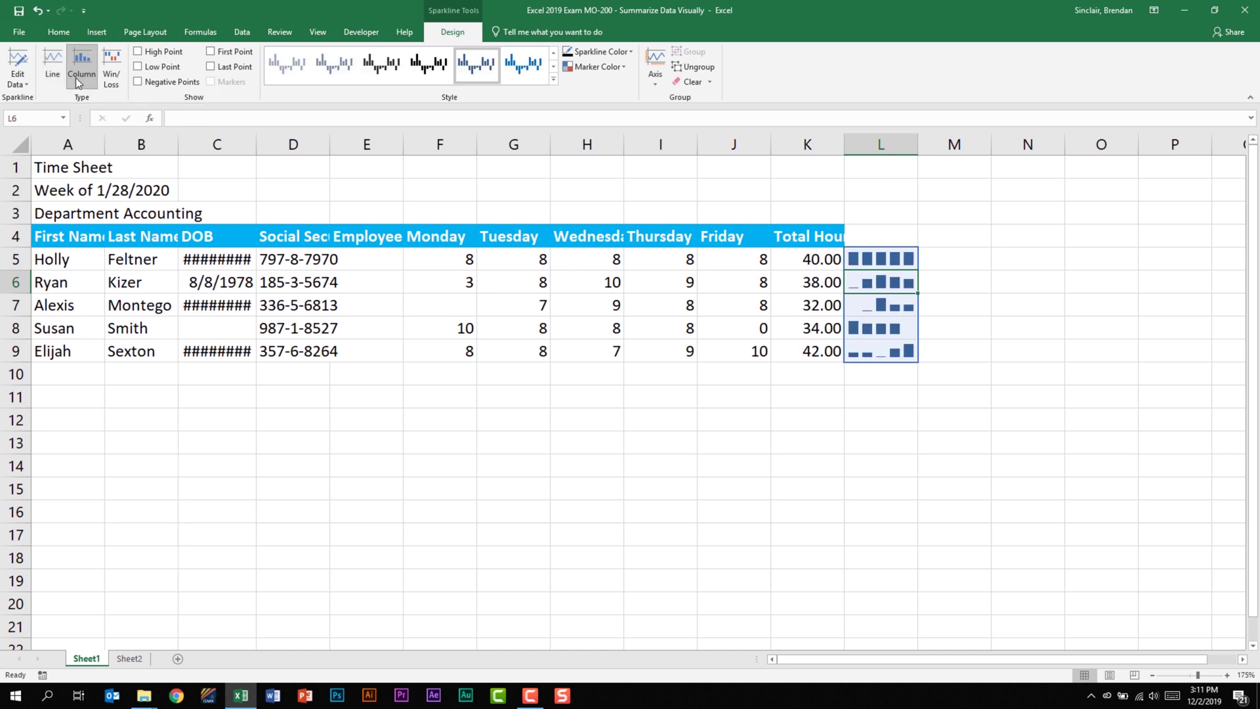
left_click(111, 72)
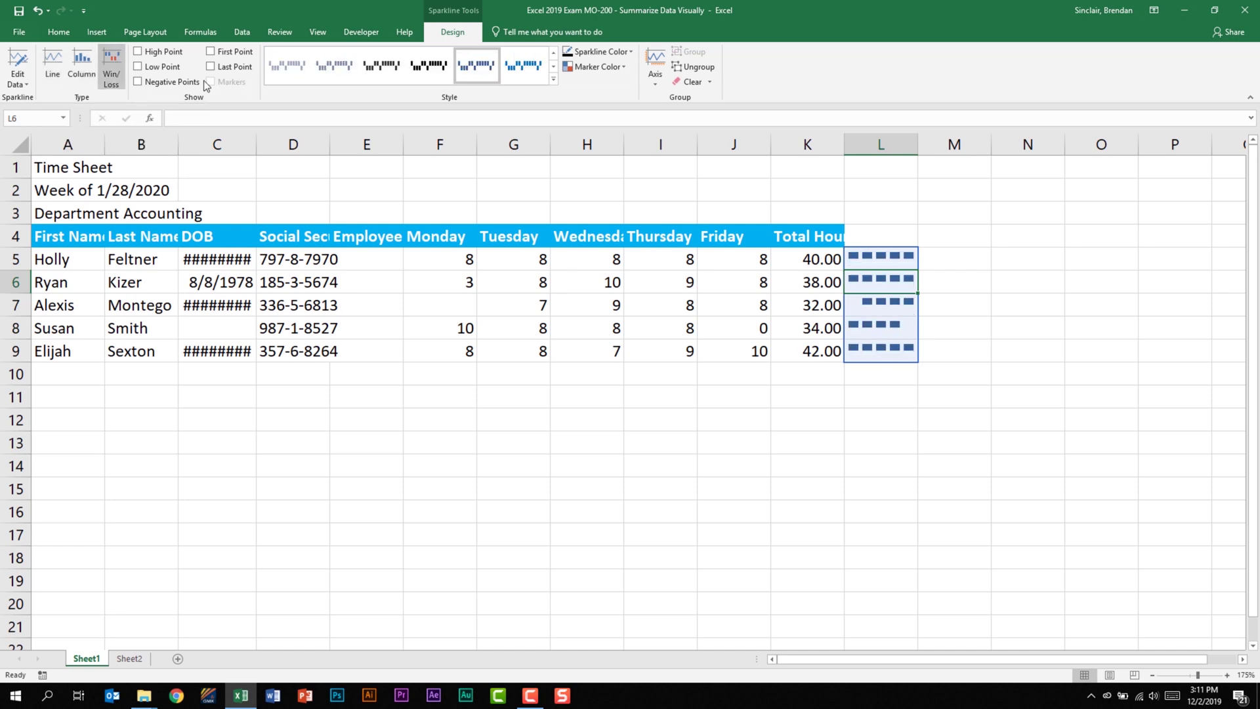
Step: Mark the high and low points and apply a green sparkline style
left_click(177, 56)
left_click(168, 67)
left_click(553, 80)
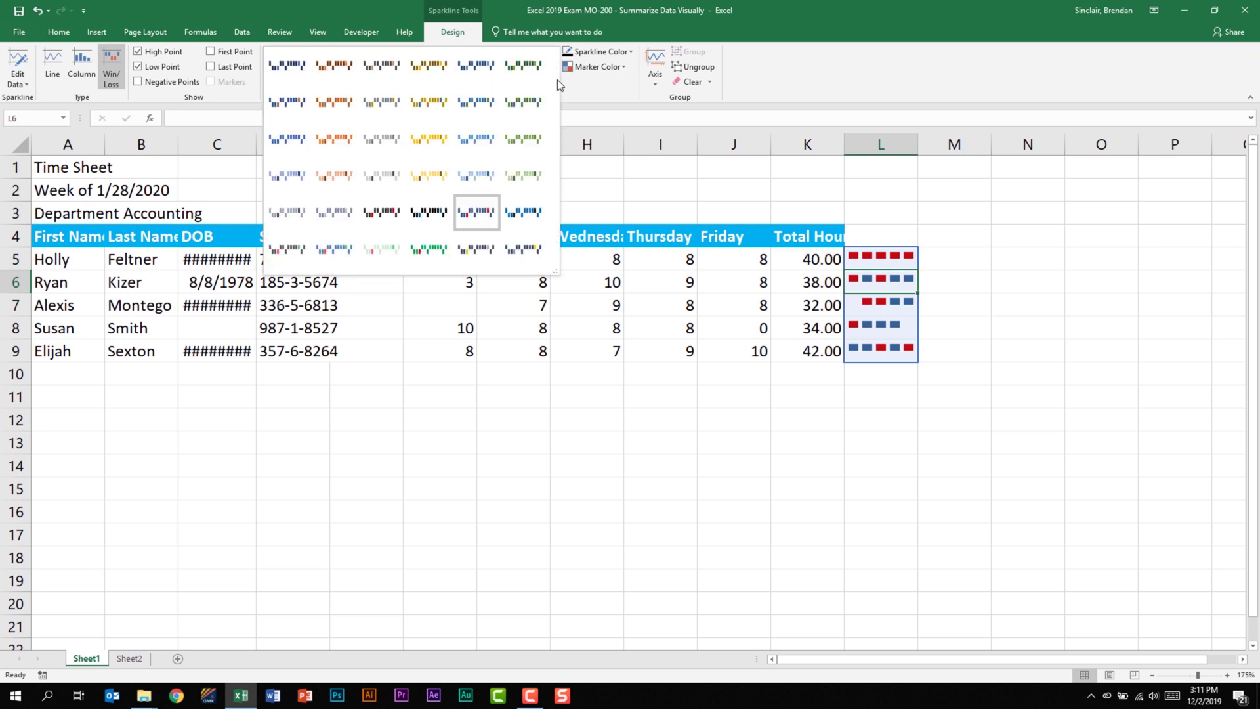
left_click(525, 176)
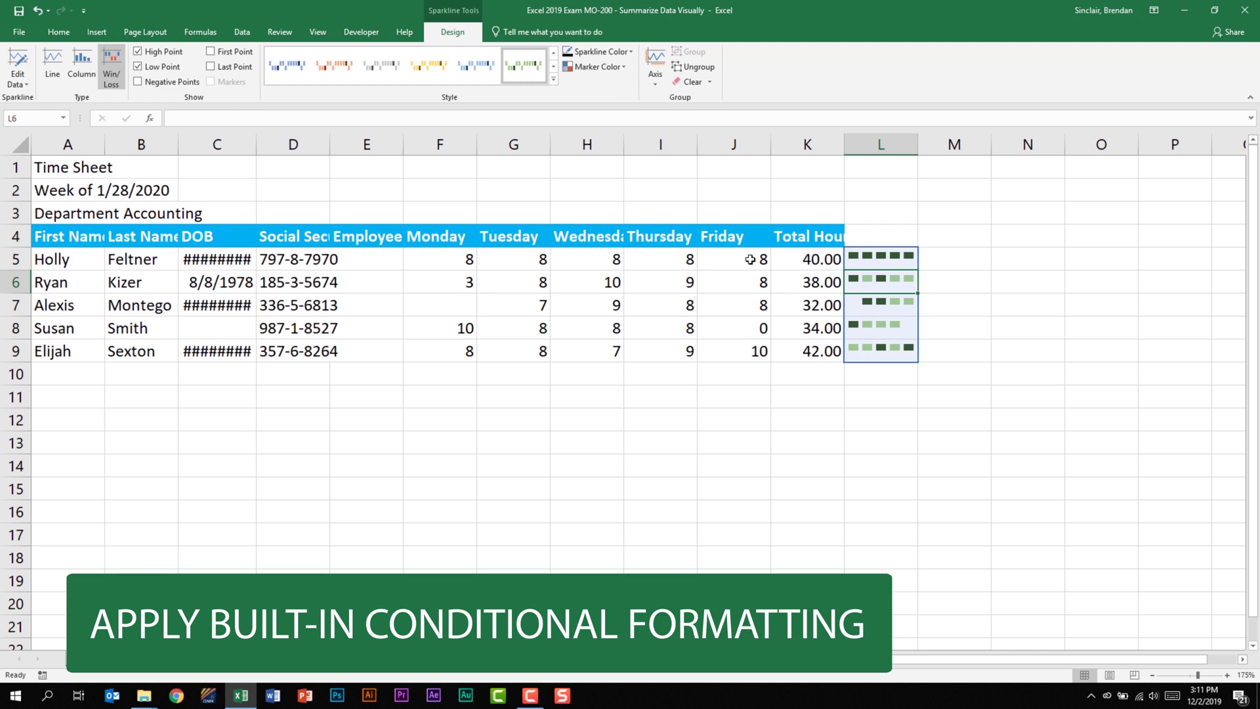
left_click_drag(750, 257, 749, 346)
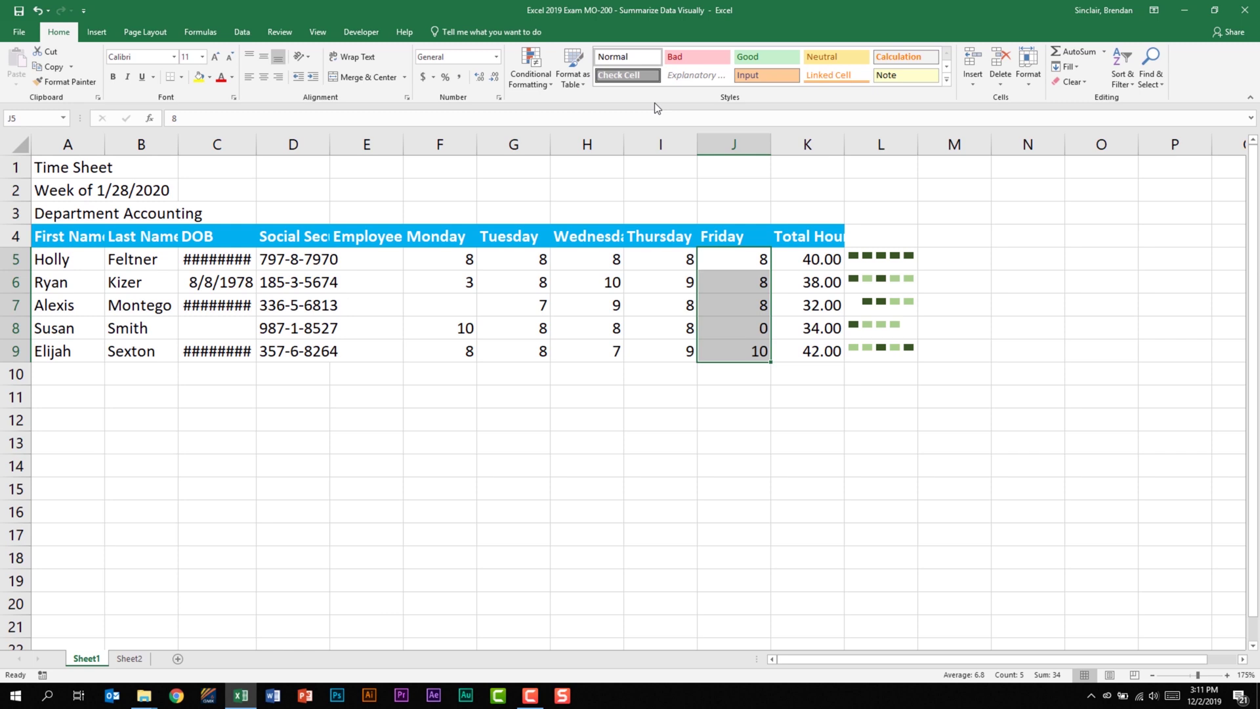
left_click(542, 92)
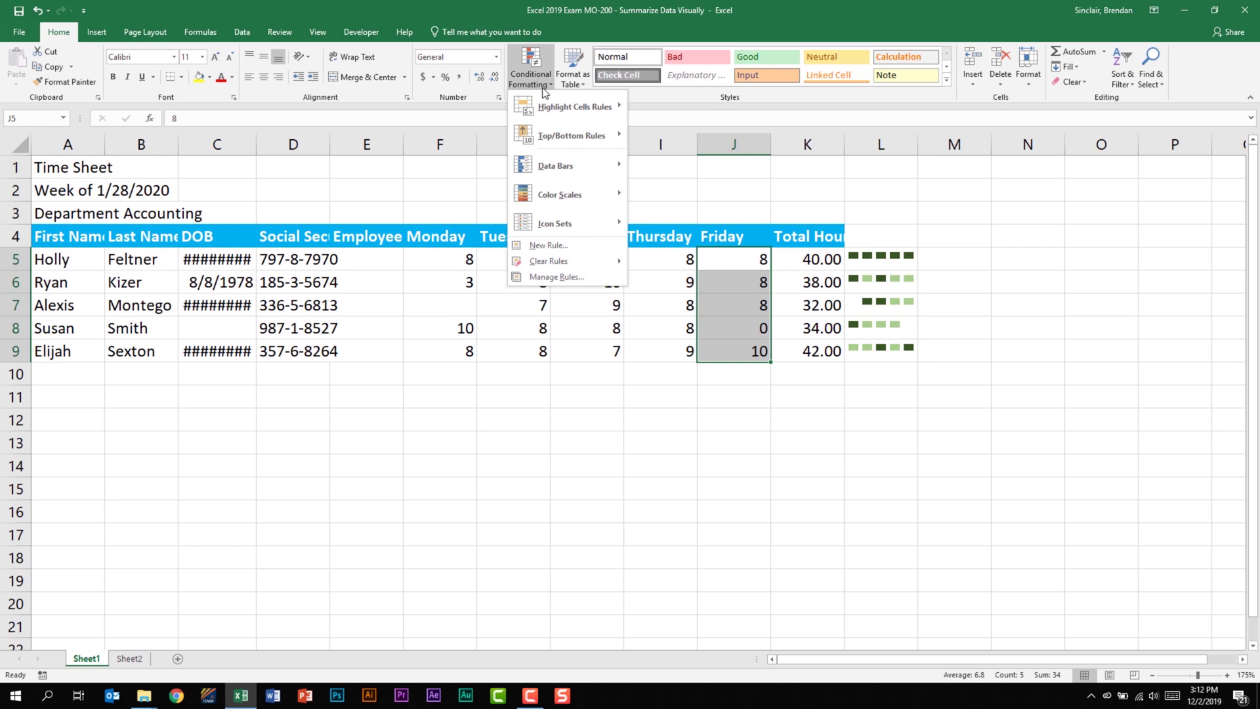
mouse_move(549, 95)
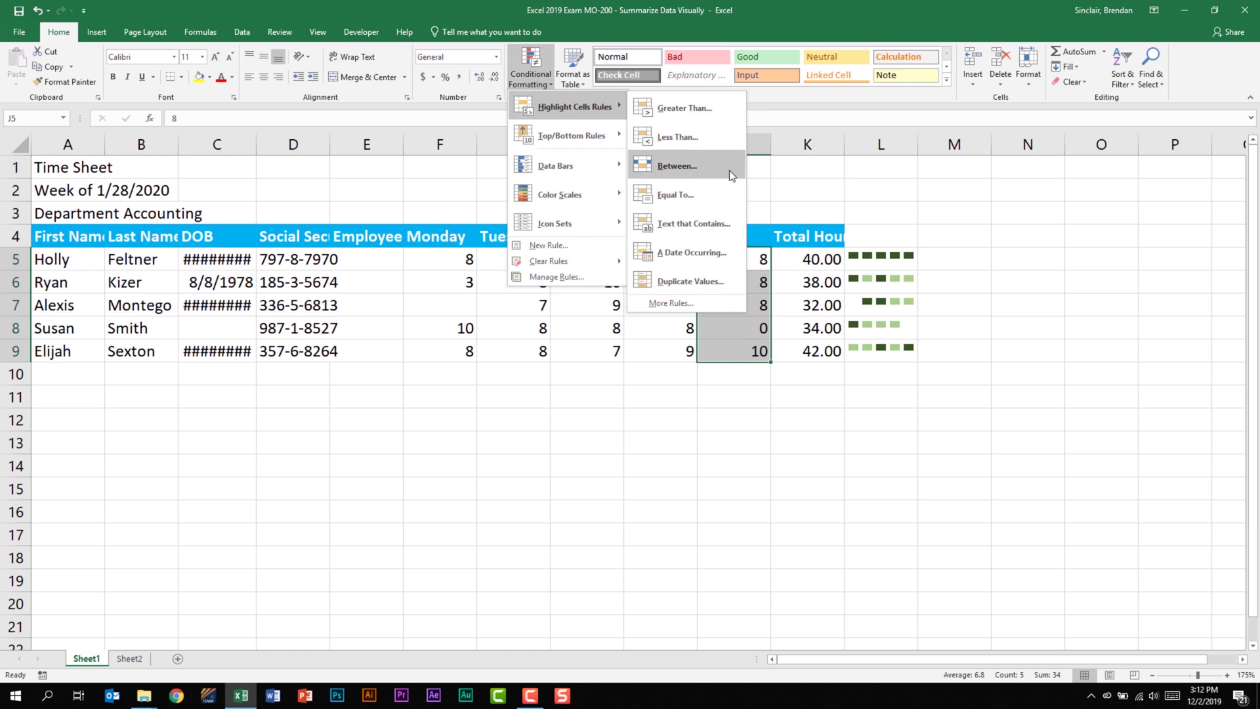
mouse_move(604, 146)
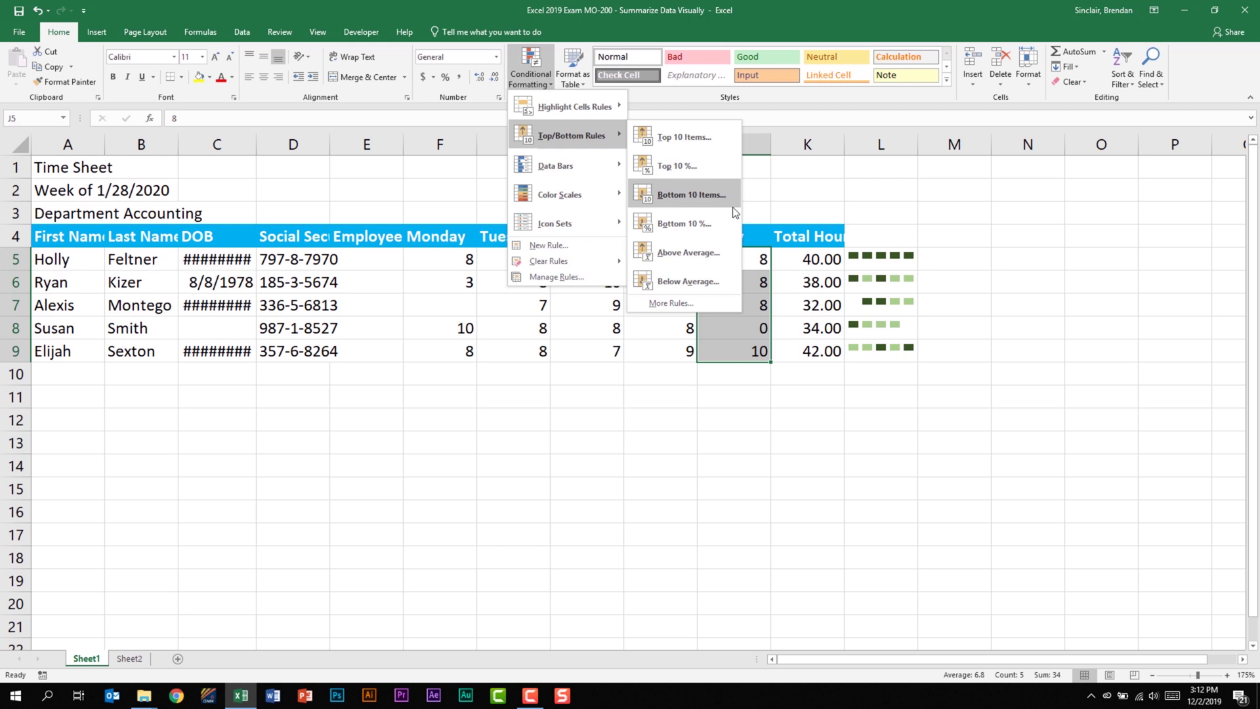
mouse_move(597, 173)
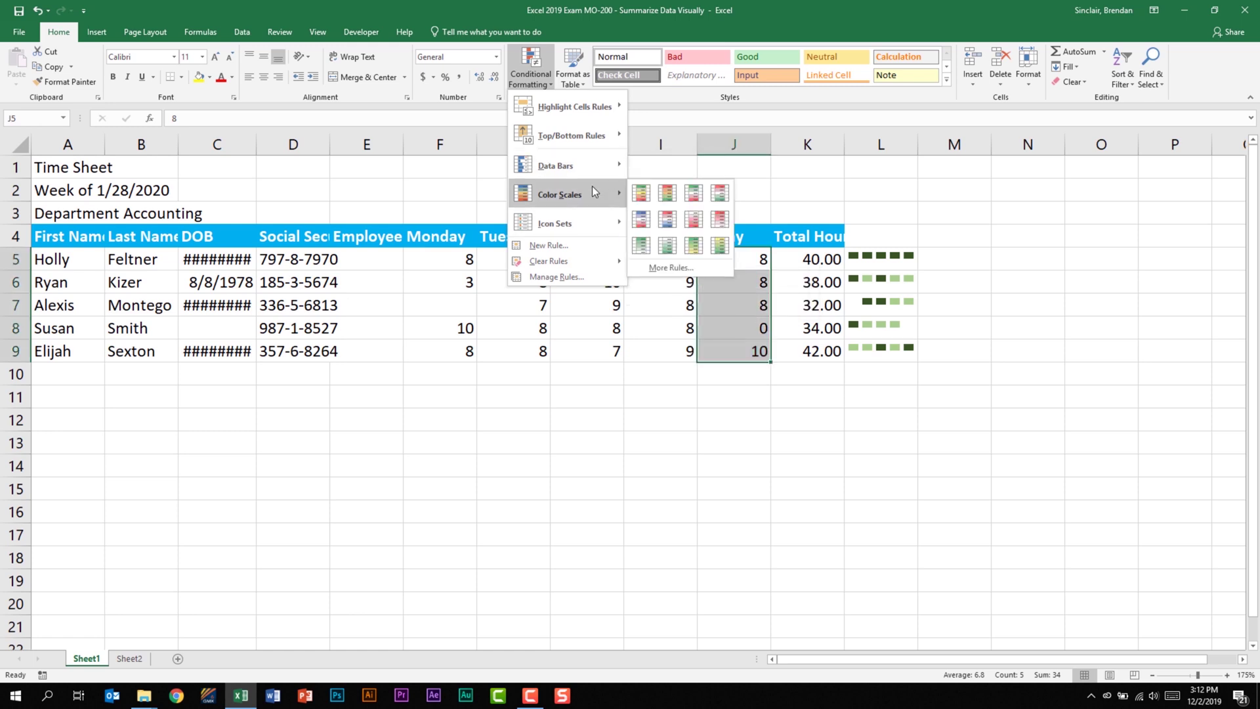
mouse_move(613, 216)
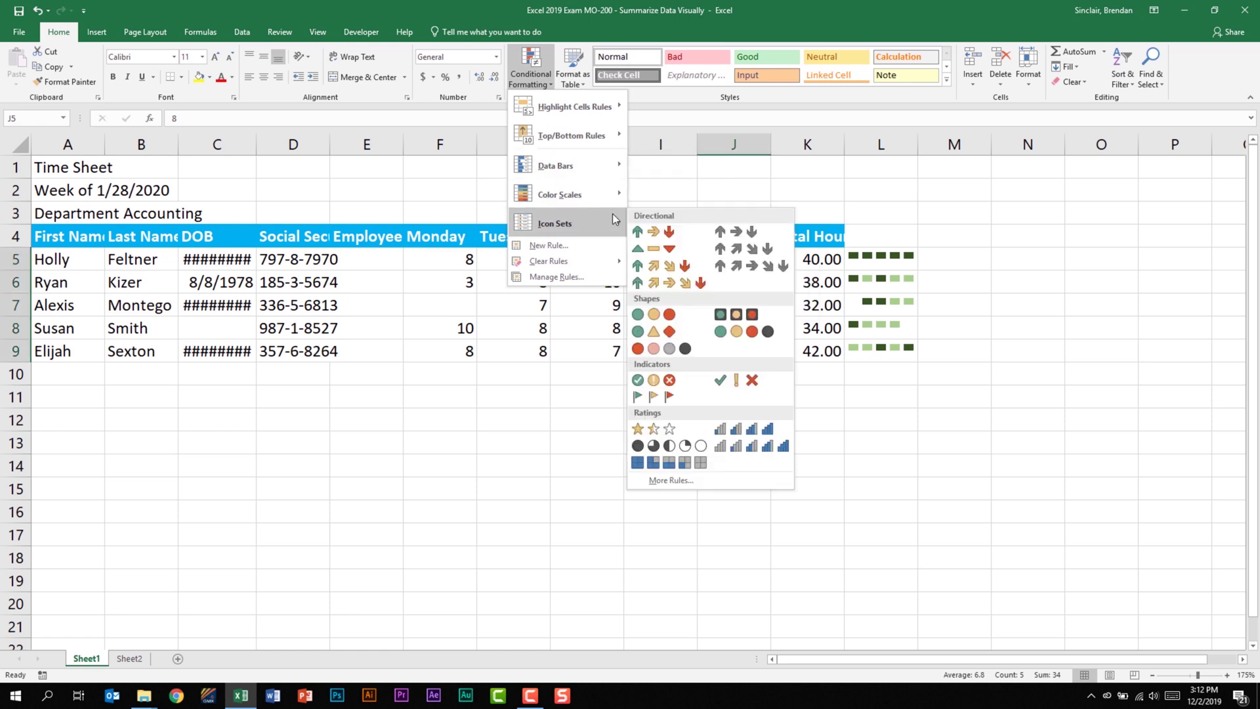
left_click(672, 398)
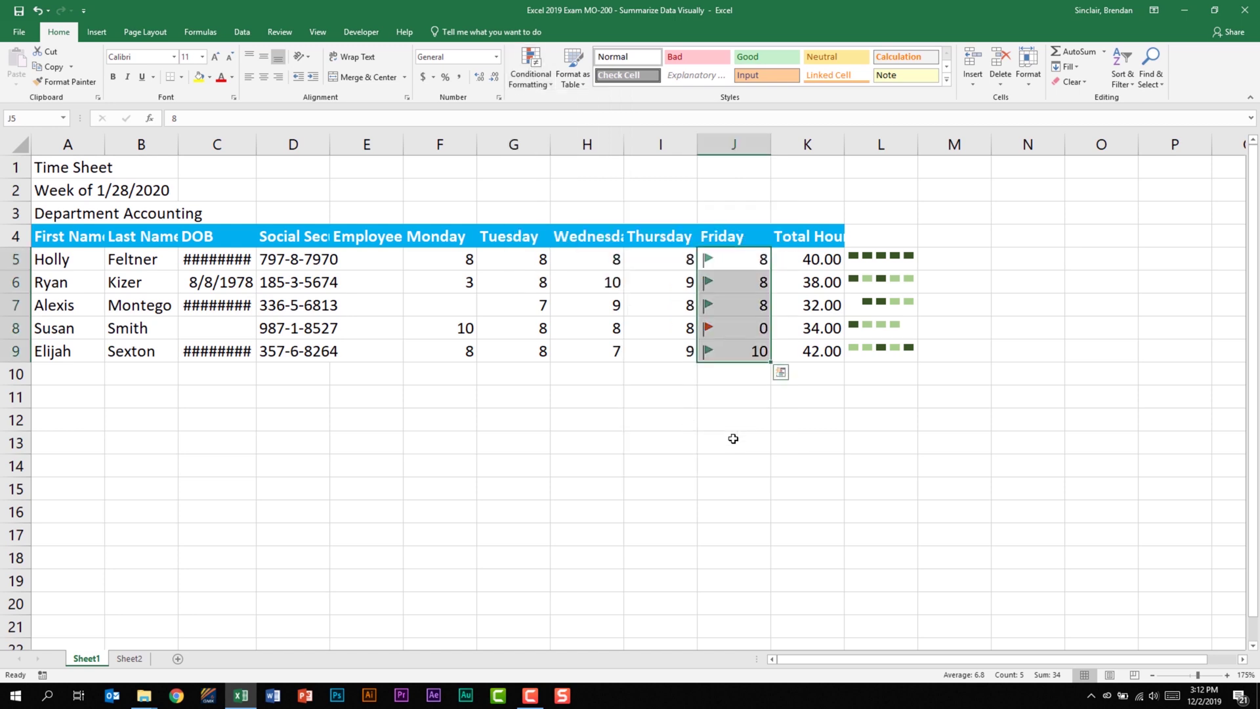
Step: Undo the flag icon set and start a Bottom Items rule on the Friday hours, counting just 1
key("ctrl+z")
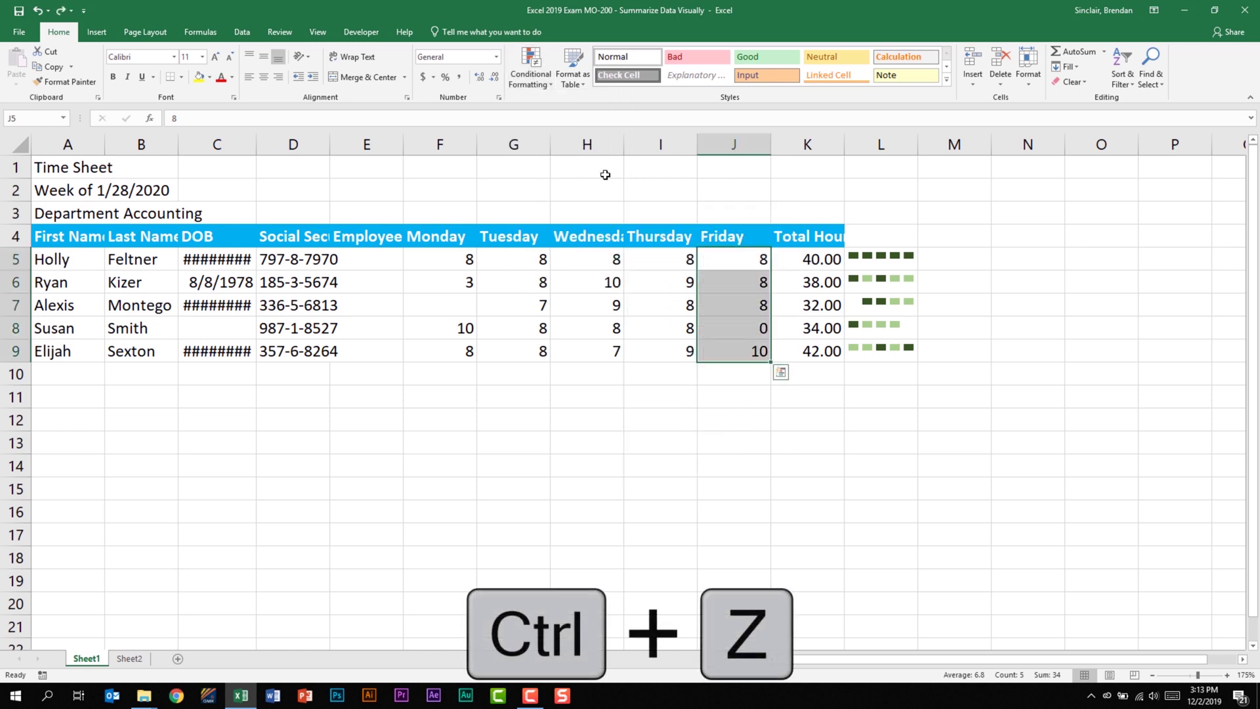
left_click(550, 80)
mouse_move(564, 140)
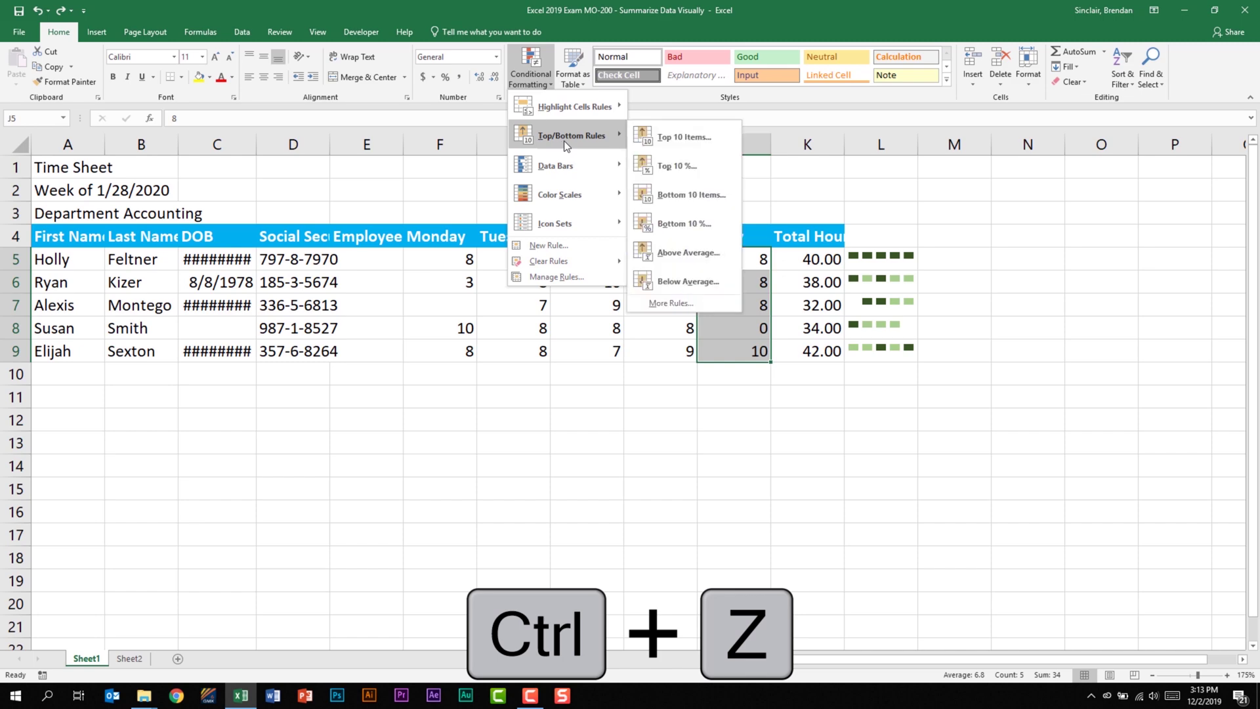
left_click(720, 196)
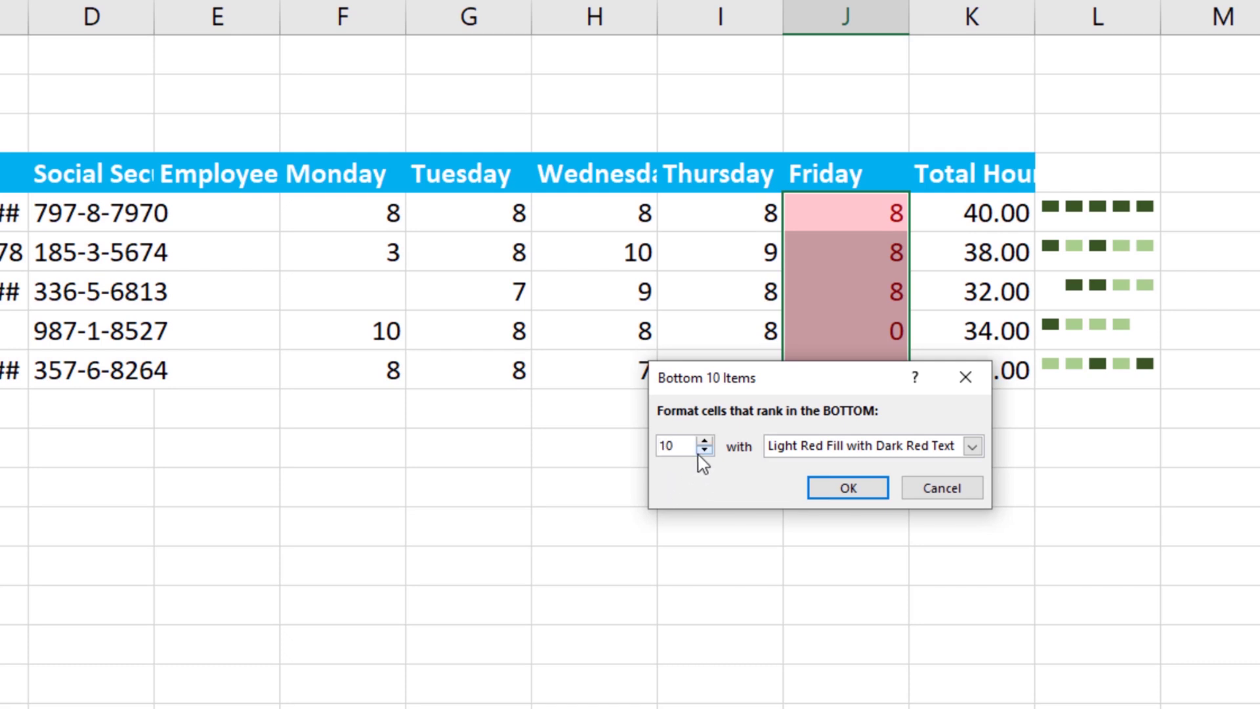
left_click(702, 451)
left_click(702, 451)
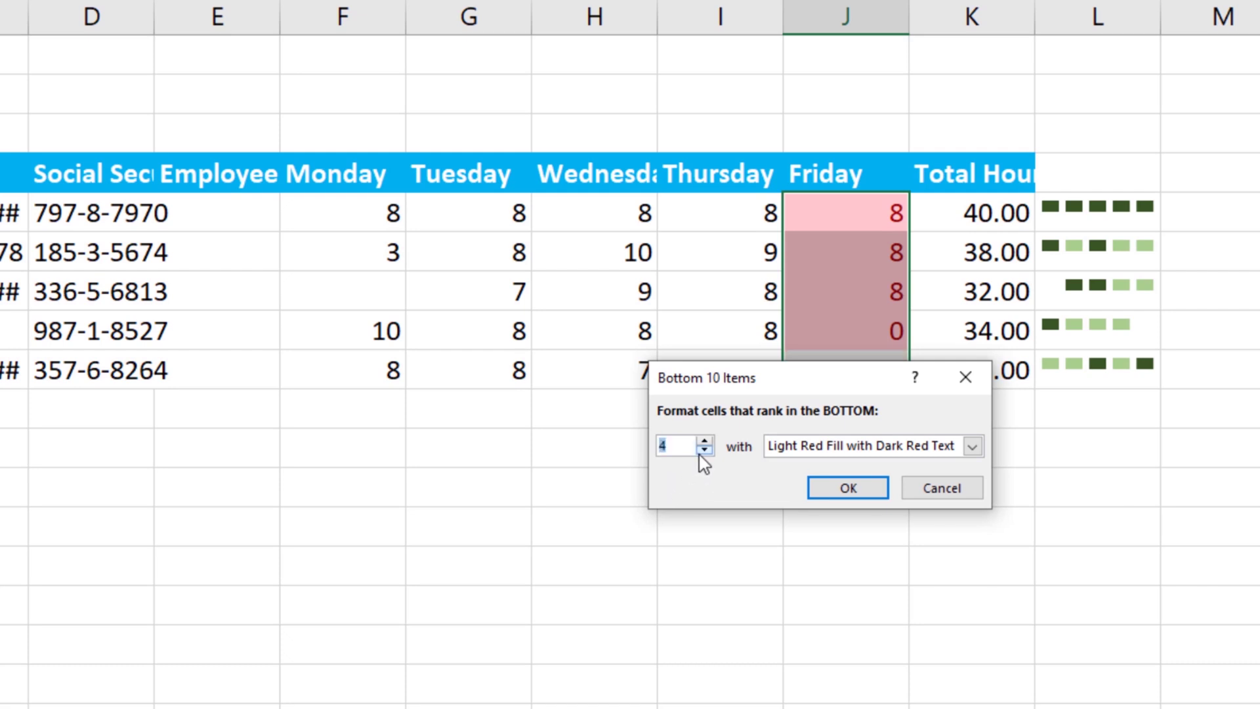
left_click(704, 450)
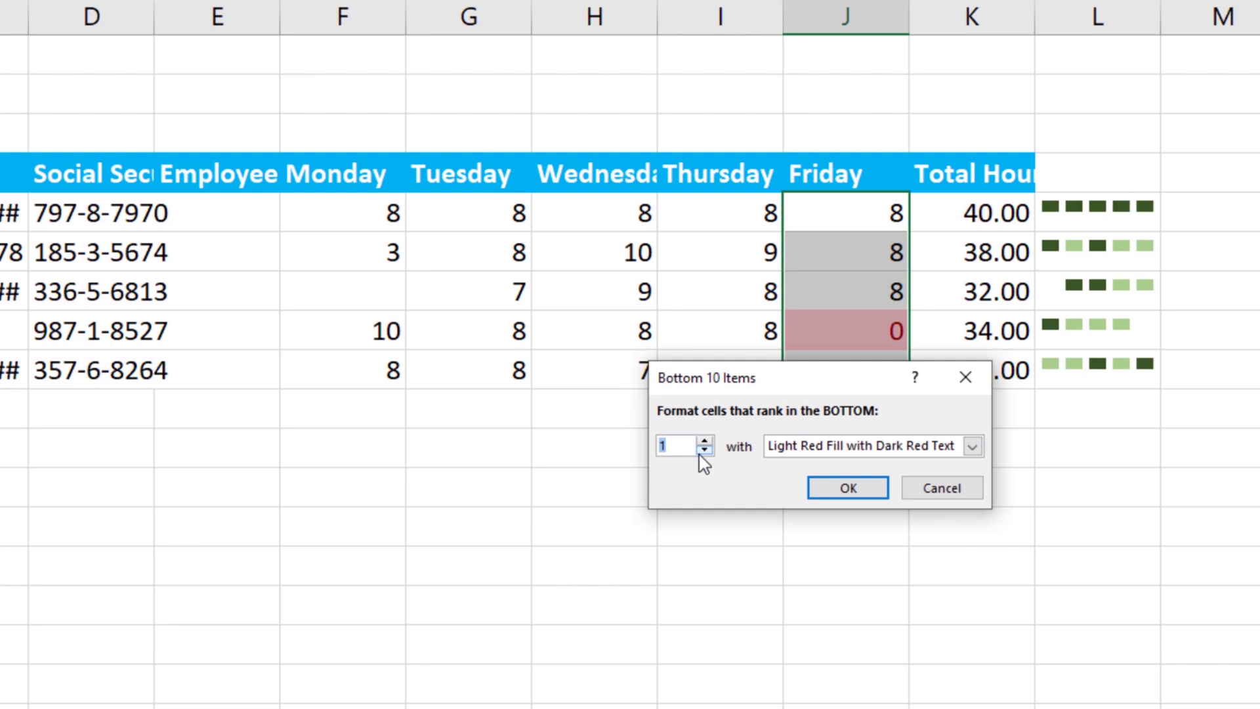
left_click_drag(821, 386, 752, 446)
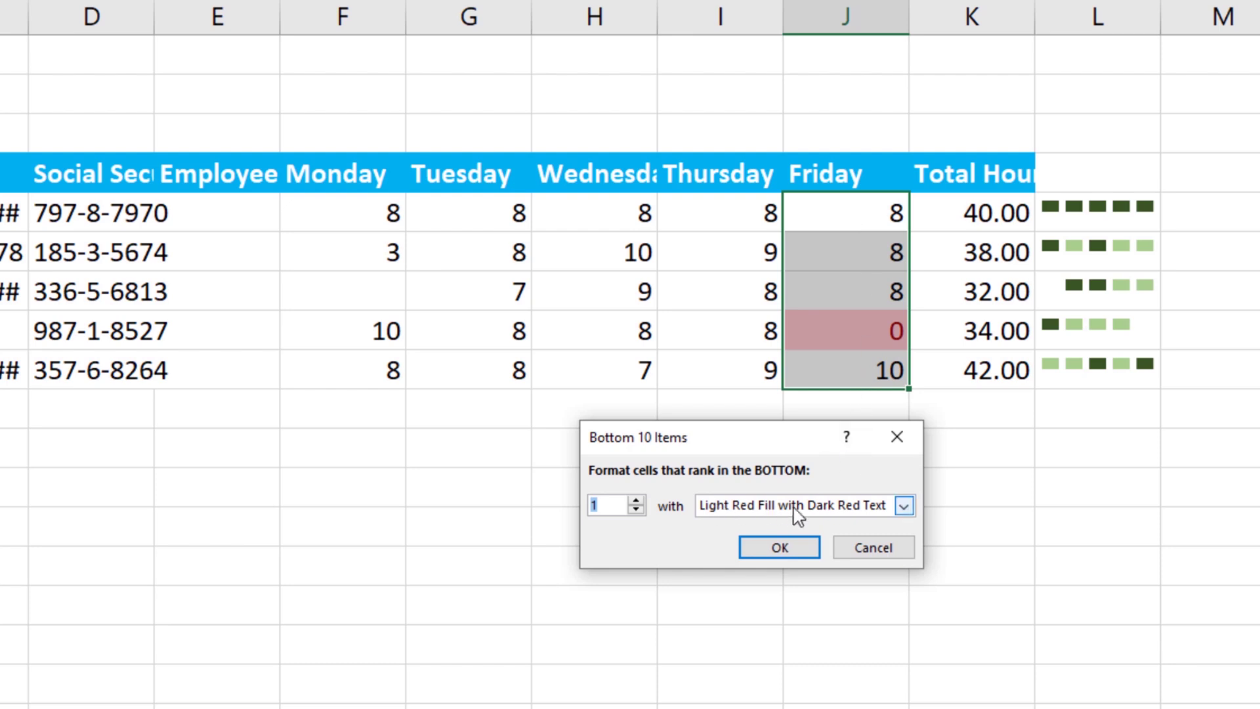
Step: Apply Green Fill with Dark Green Text to the bottom-1 Friday value and confirm
left_click(873, 505)
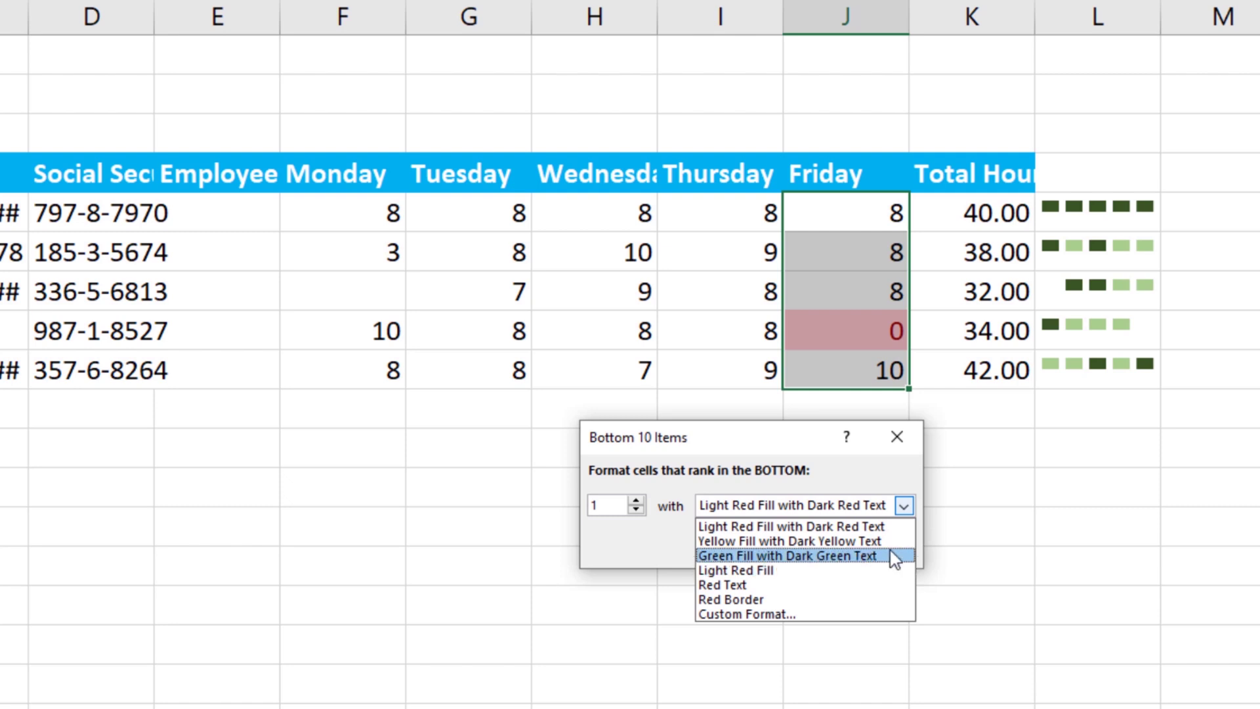
left_click(893, 557)
left_click(882, 505)
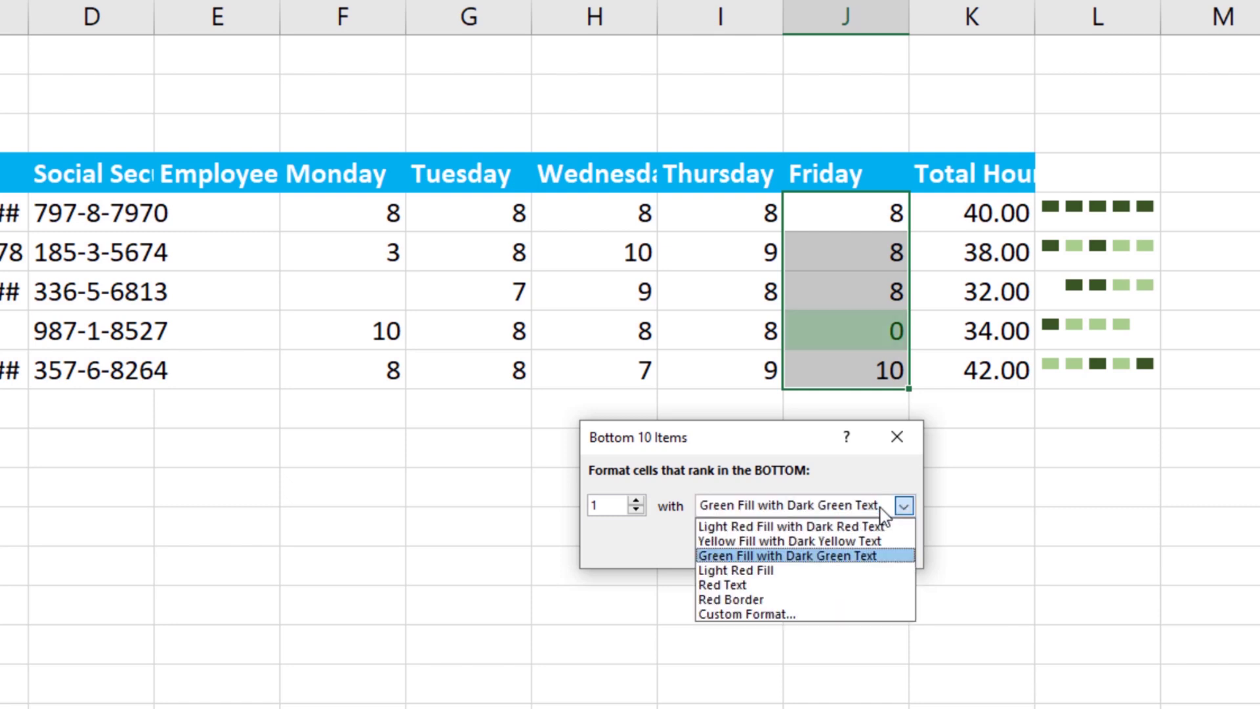
left_click(820, 615)
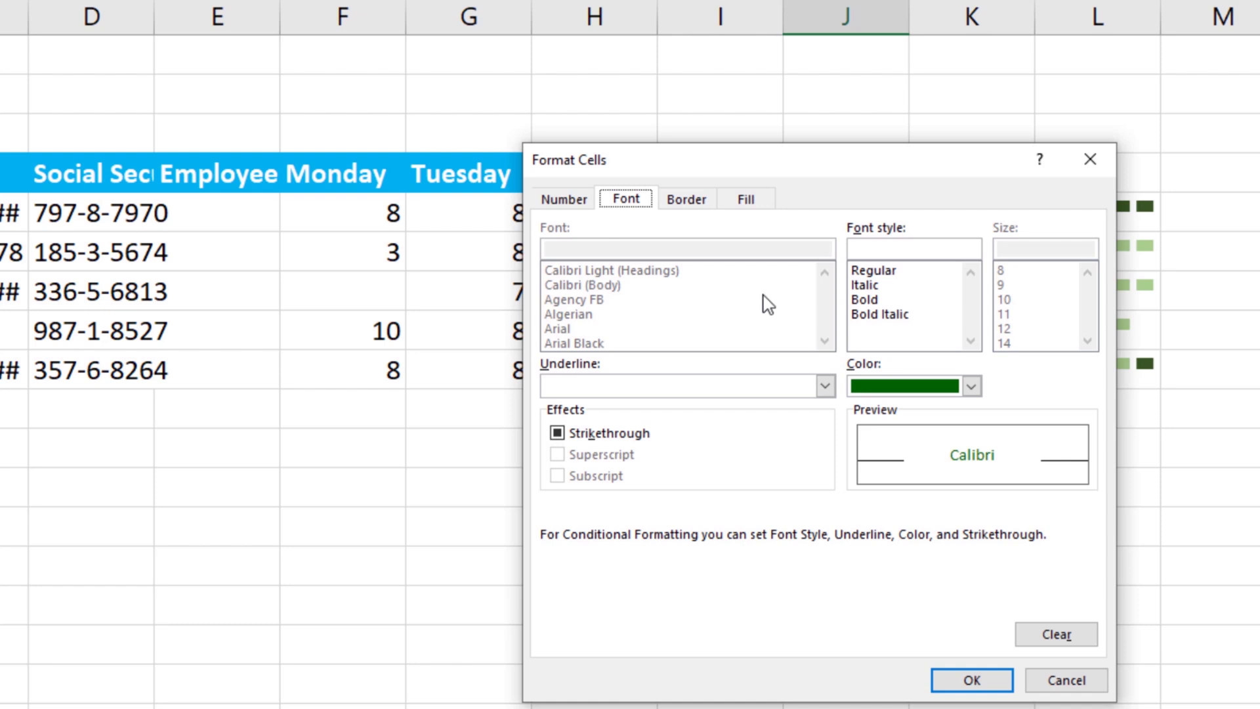
left_click(689, 200)
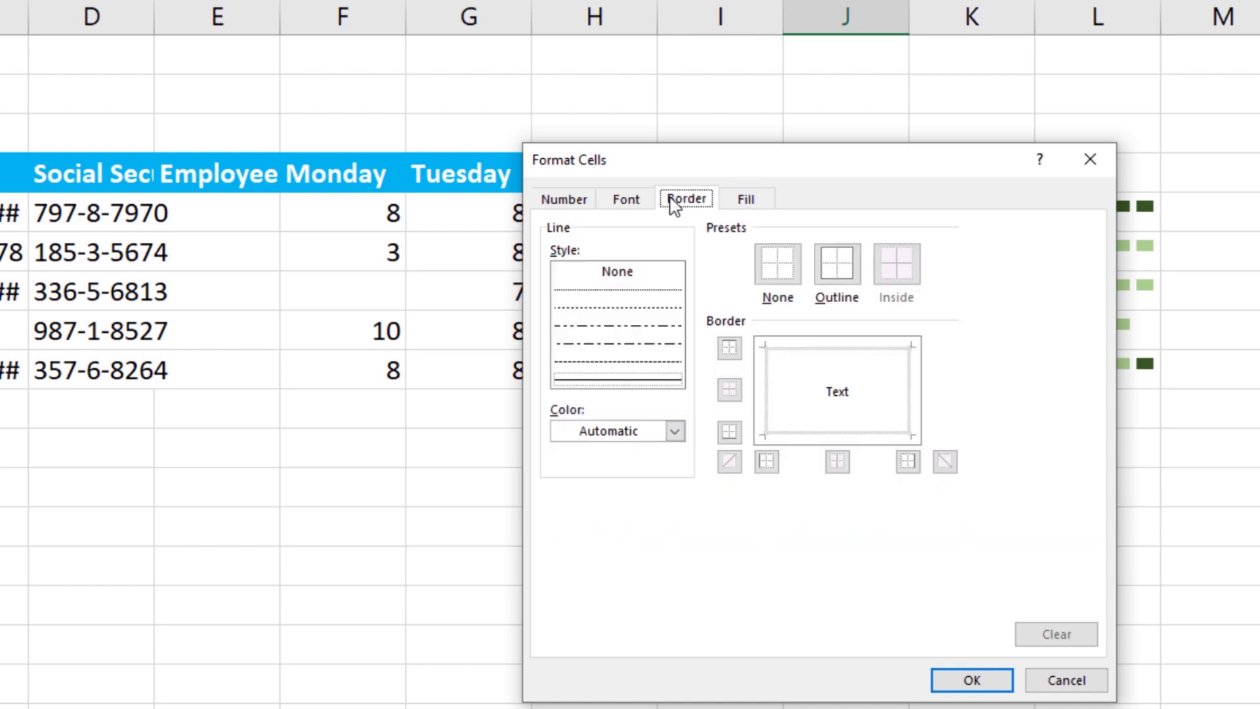
left_click(740, 201)
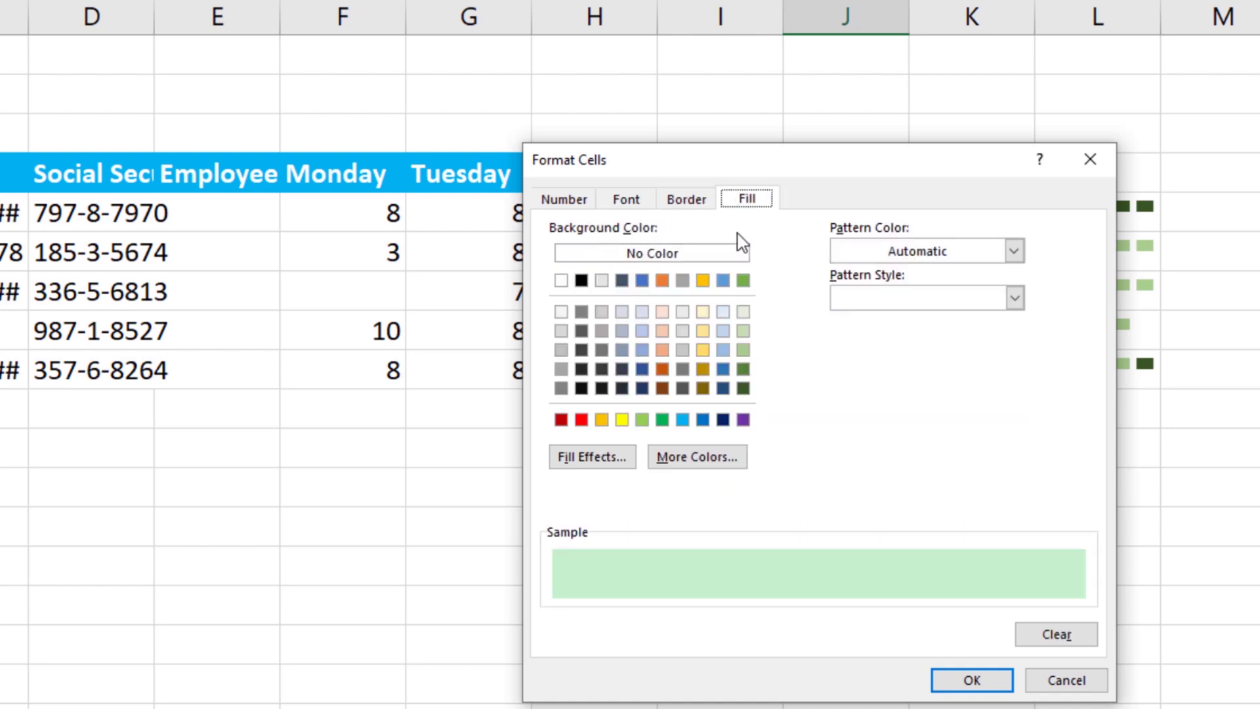
left_click(1066, 680)
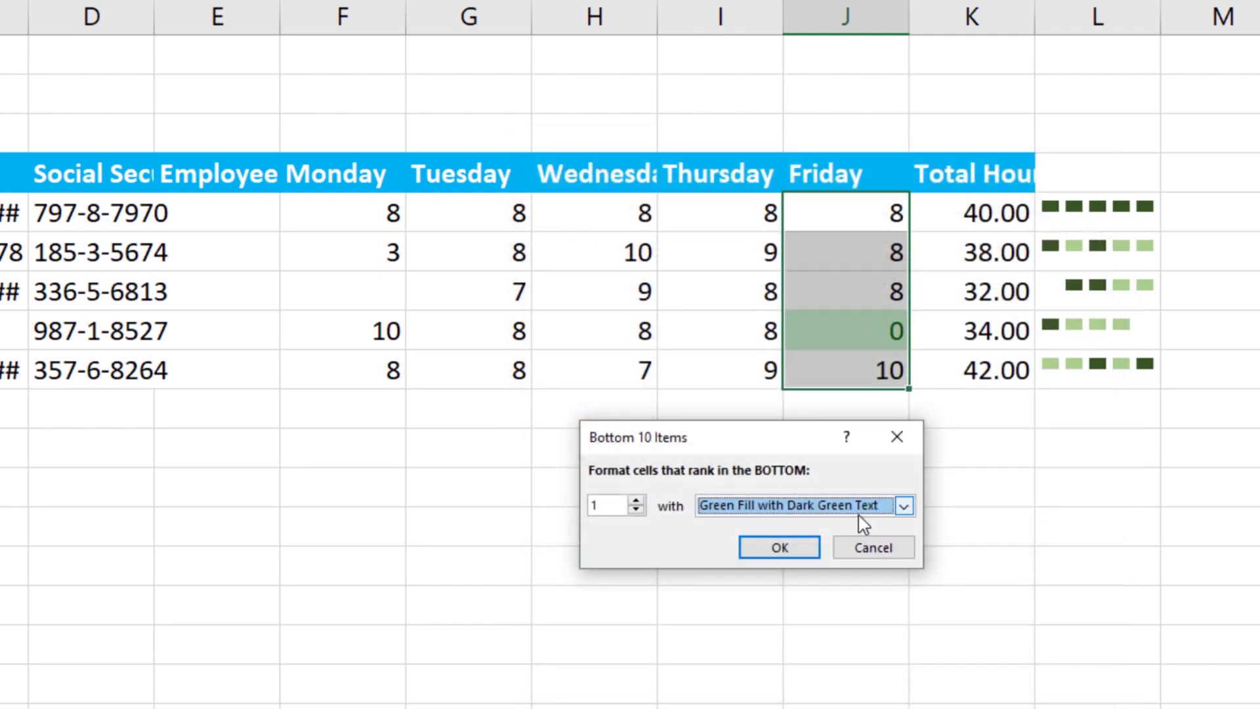
left_click(813, 555)
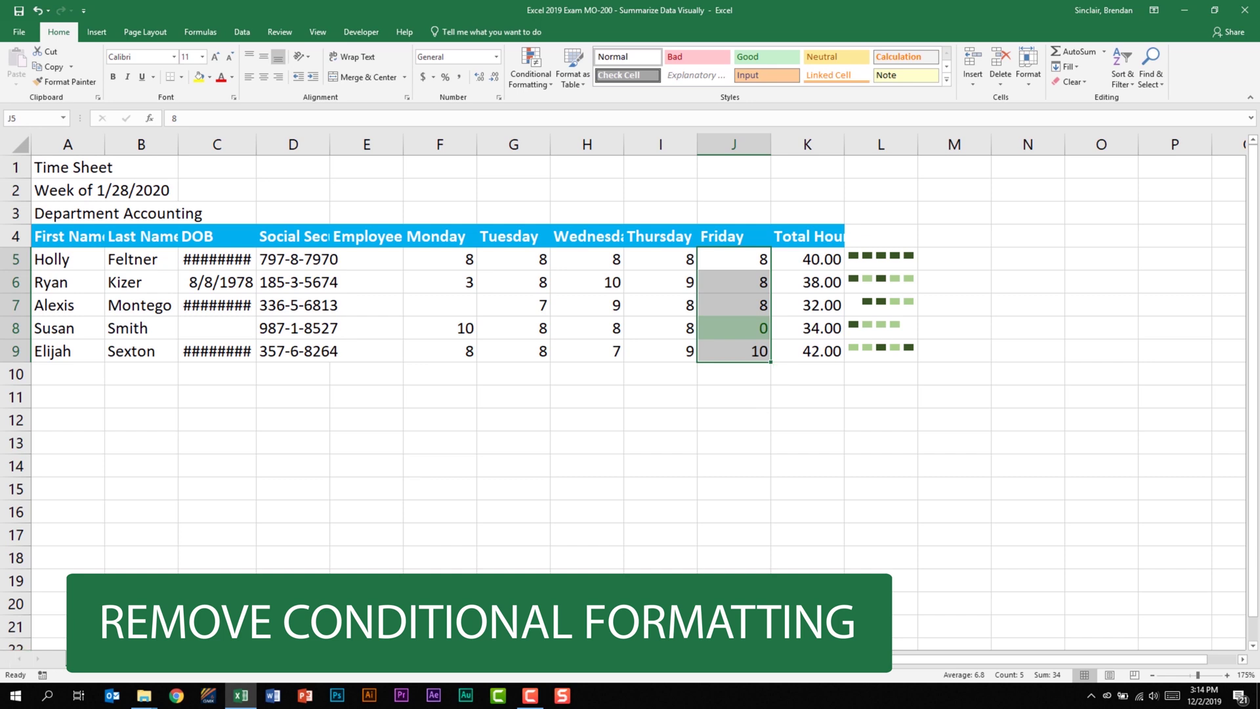
Step: List the conditional formatting rules defined on Sheet1 in the Rules Manager
key("ctrl+Page_Down")
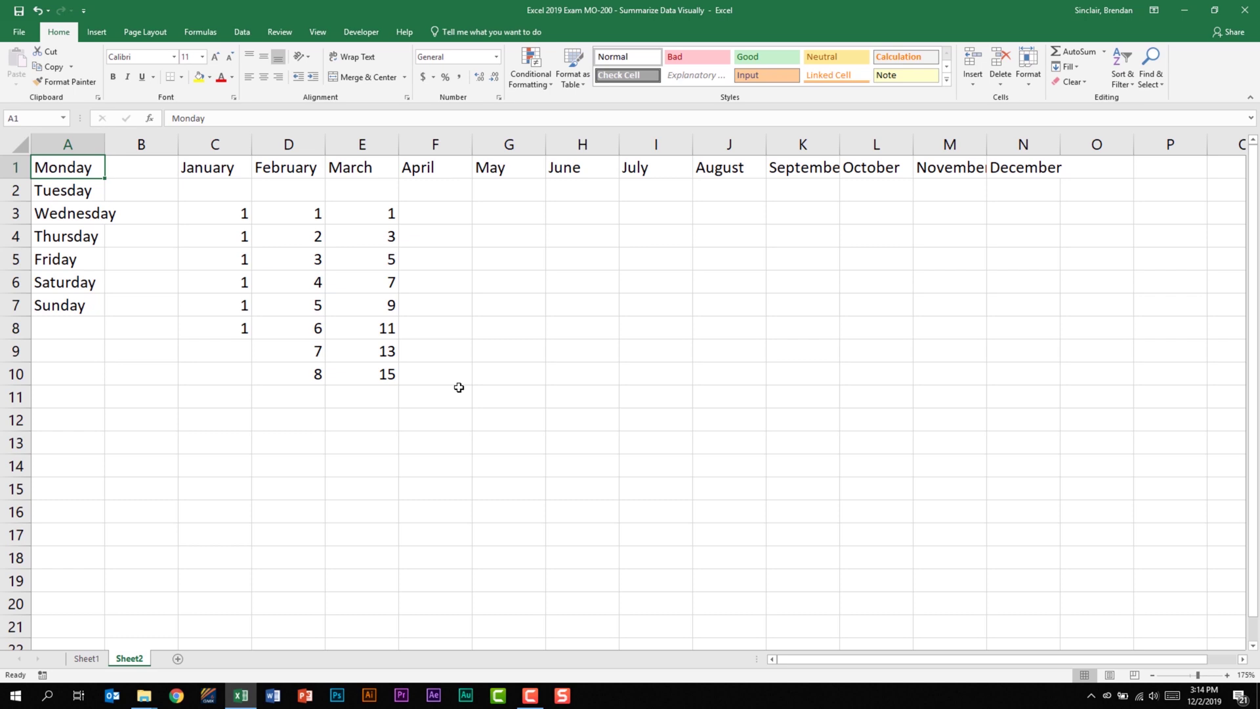
left_click(540, 91)
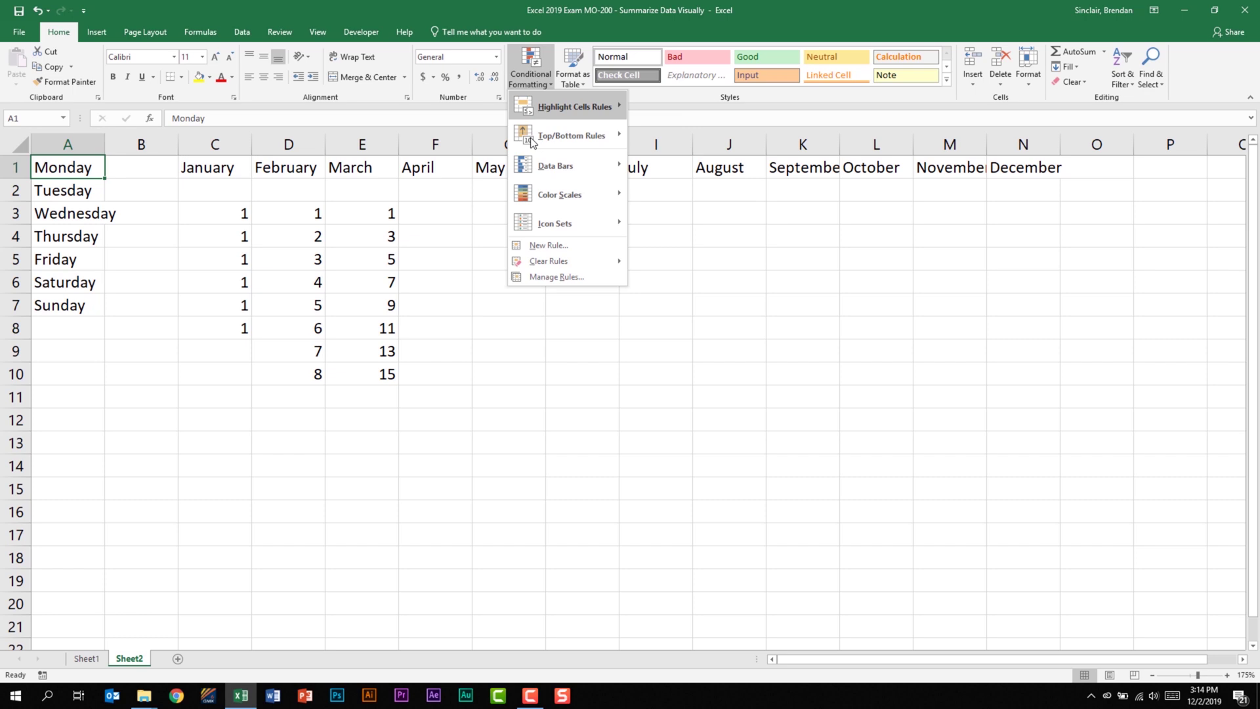
left_click(588, 277)
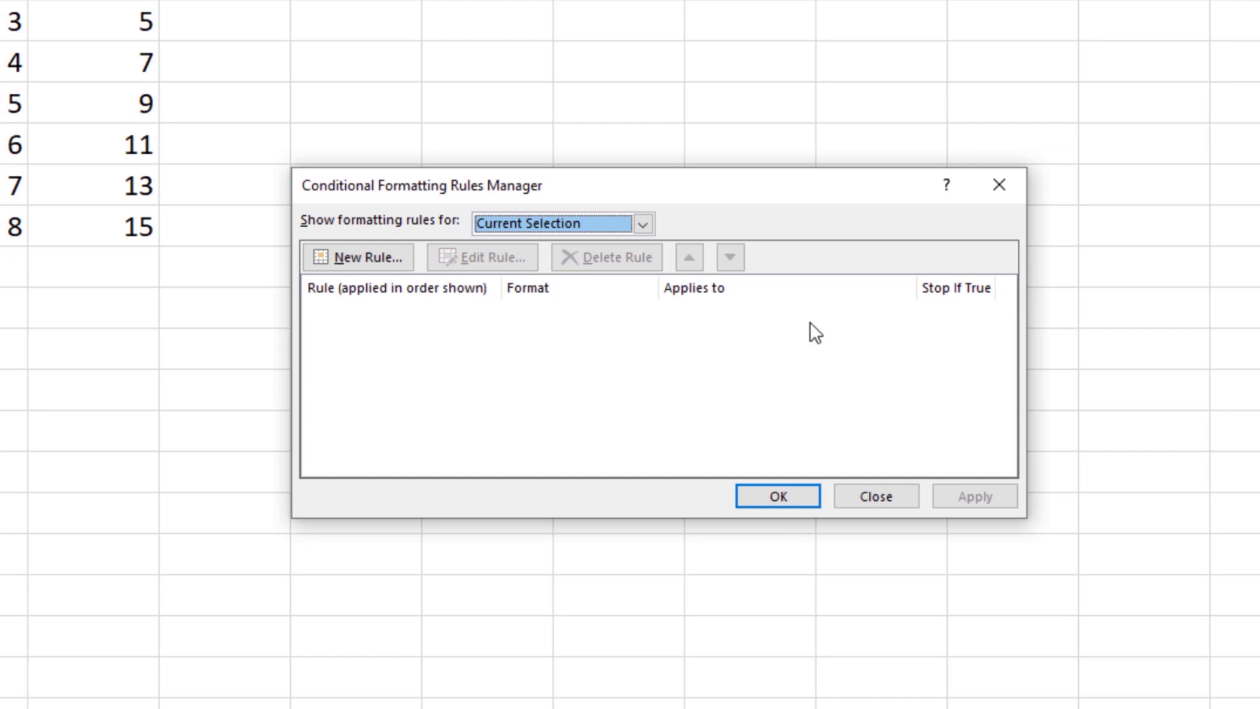
left_click(643, 224)
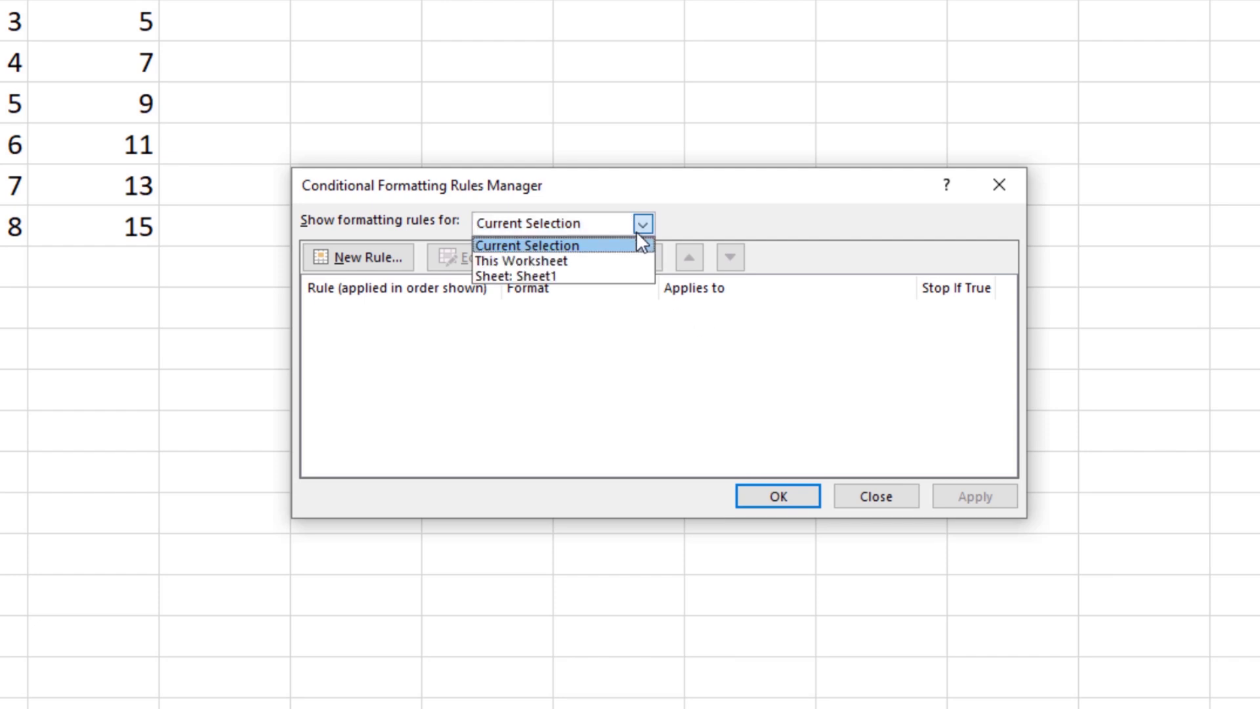
left_click(620, 276)
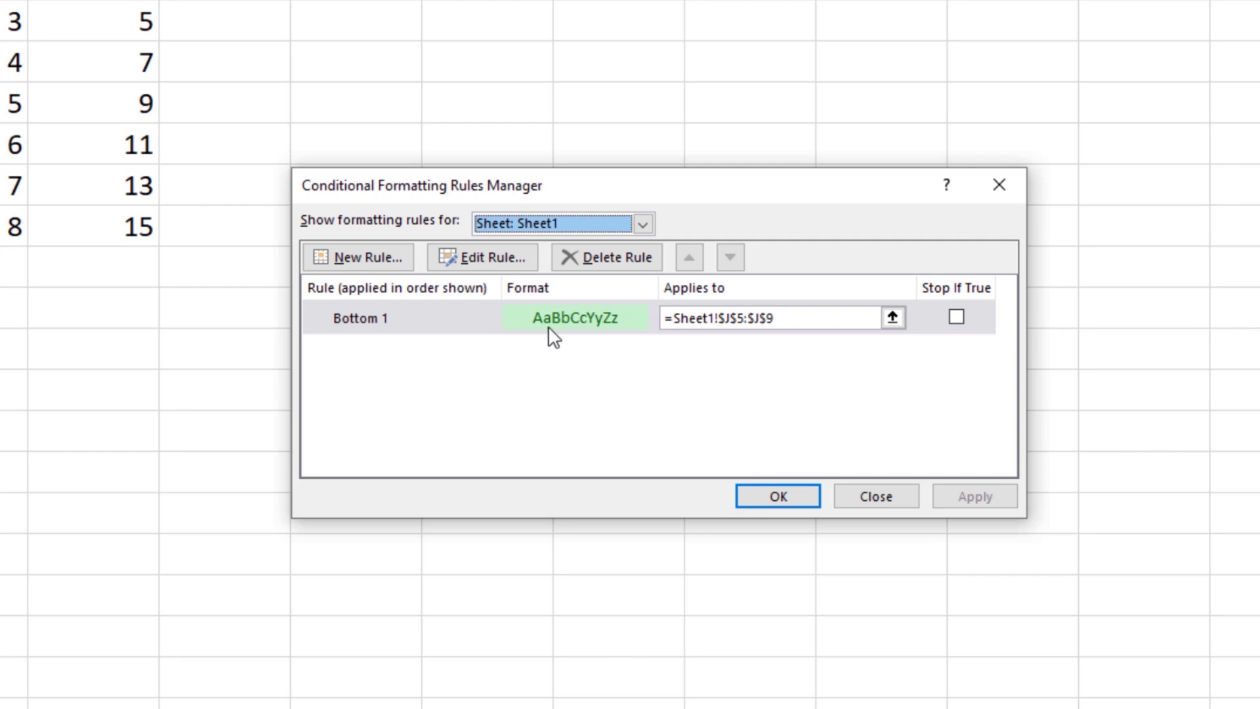
Step: Delete the Bottom 1 rule, apply the change, and return to the Sheet1 time sheet
left_click(460, 321)
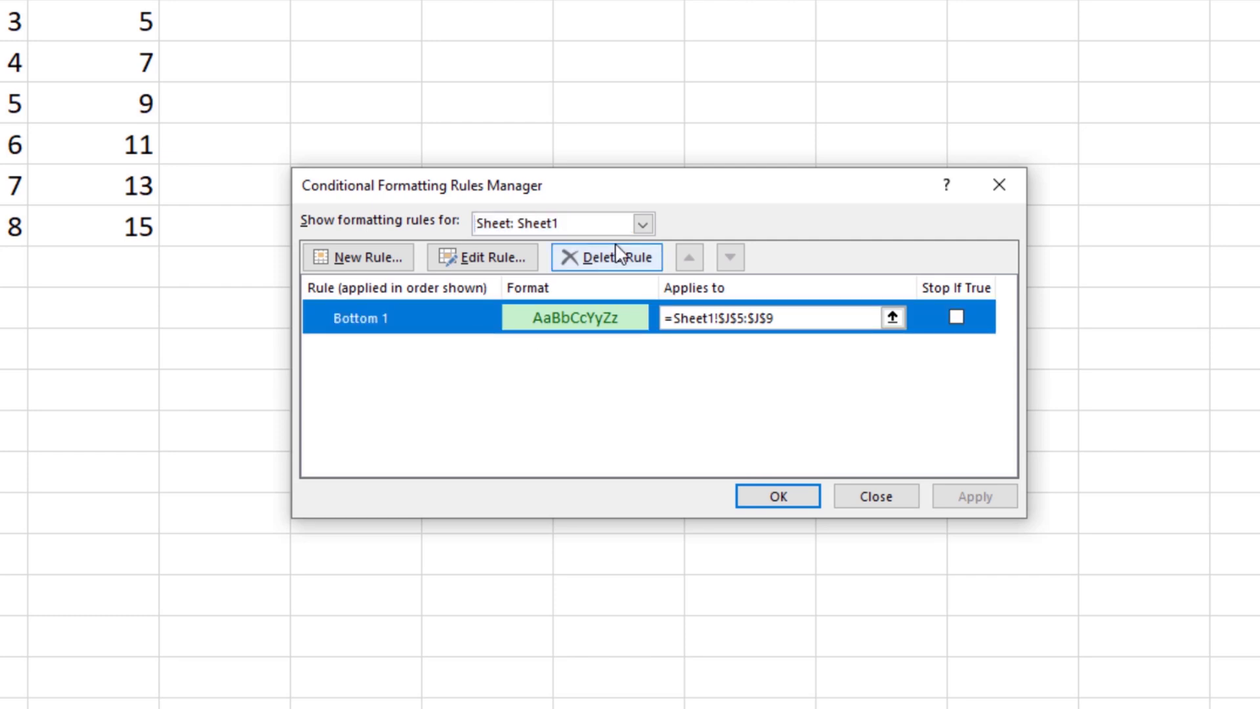
left_click(508, 262)
left_click(825, 533)
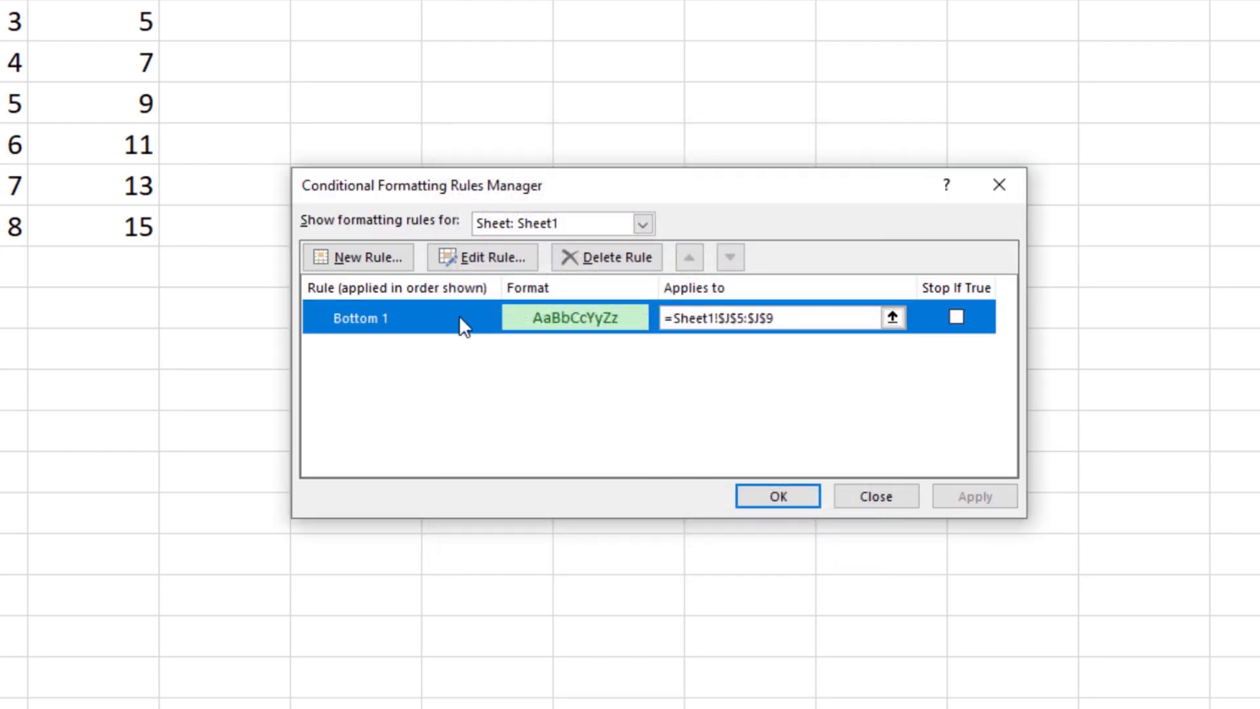
left_click(632, 274)
left_click(976, 496)
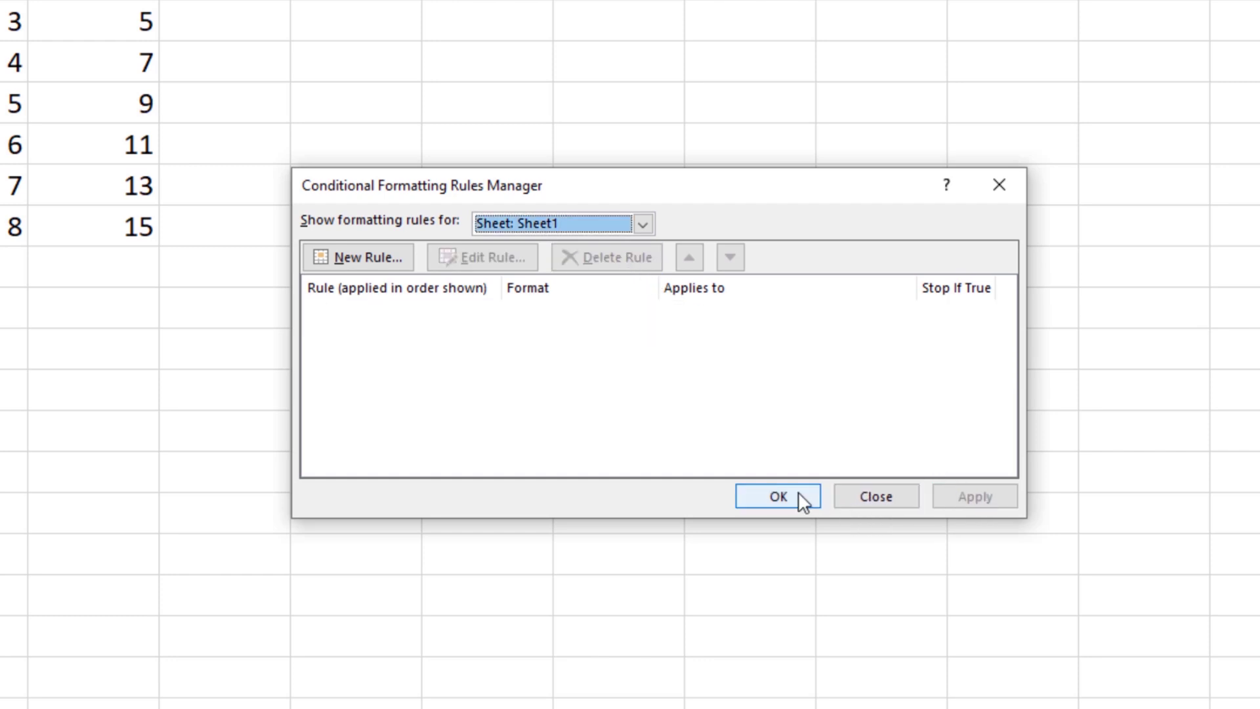
left_click(778, 496)
left_click(87, 659)
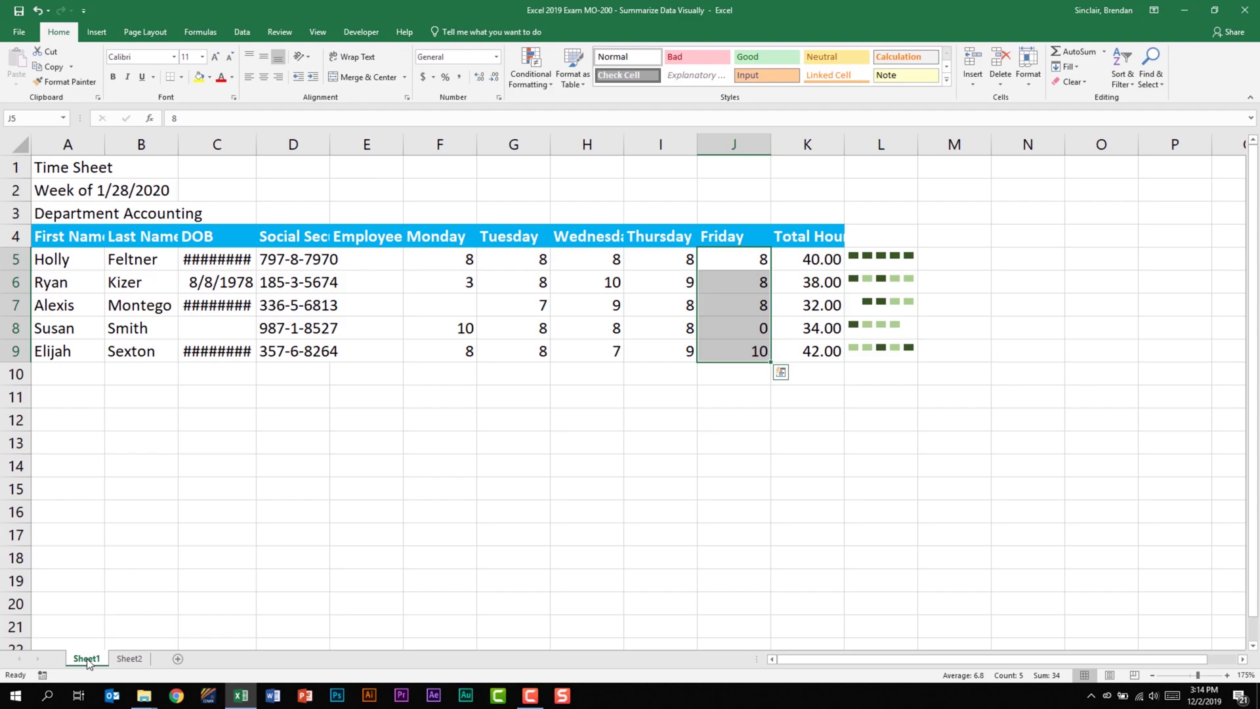